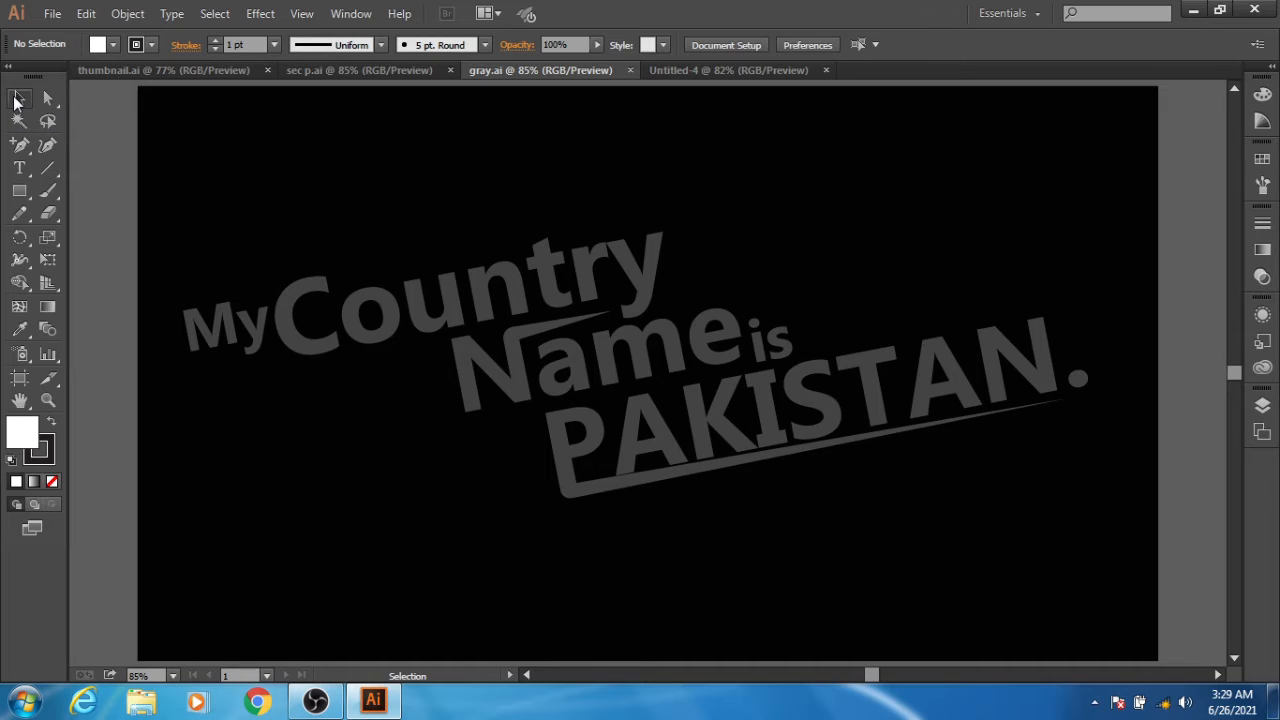
- Review the finished lettering designs in thumbnail.ai, sec p.ai and gray.ai, and return to the blank Untitled-4 document
left_click(17, 99)
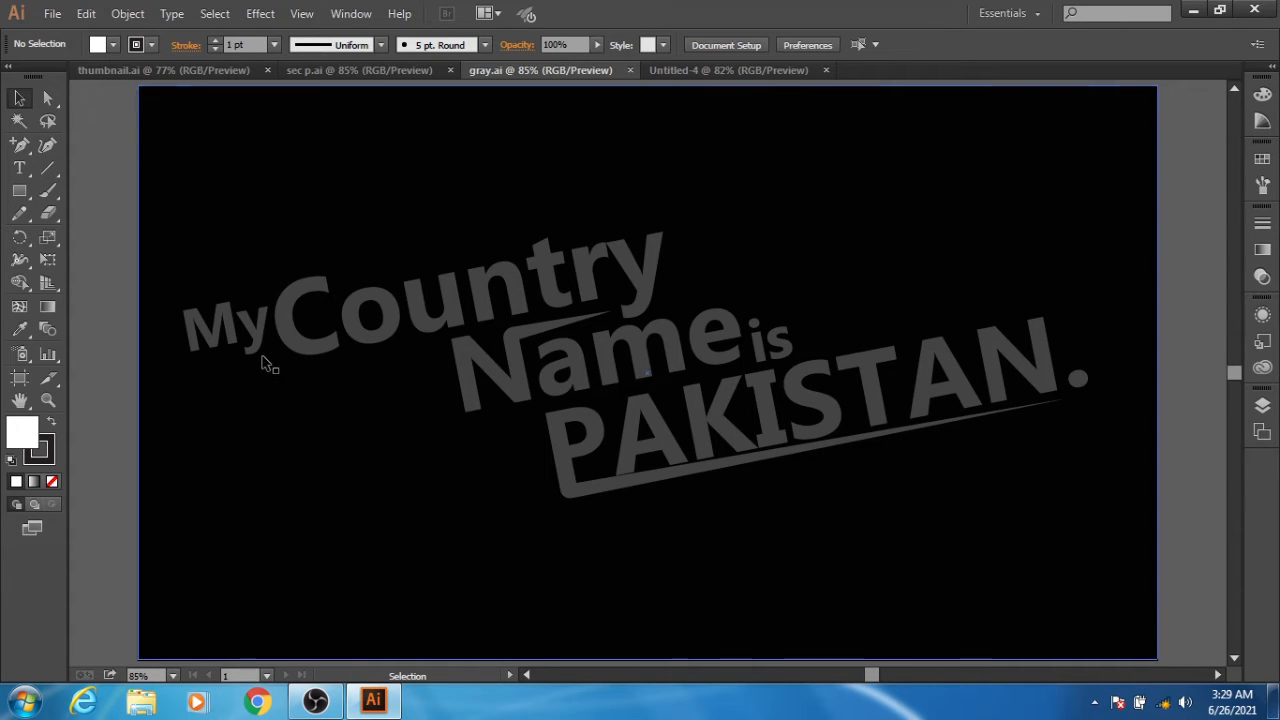
left_click(128, 67)
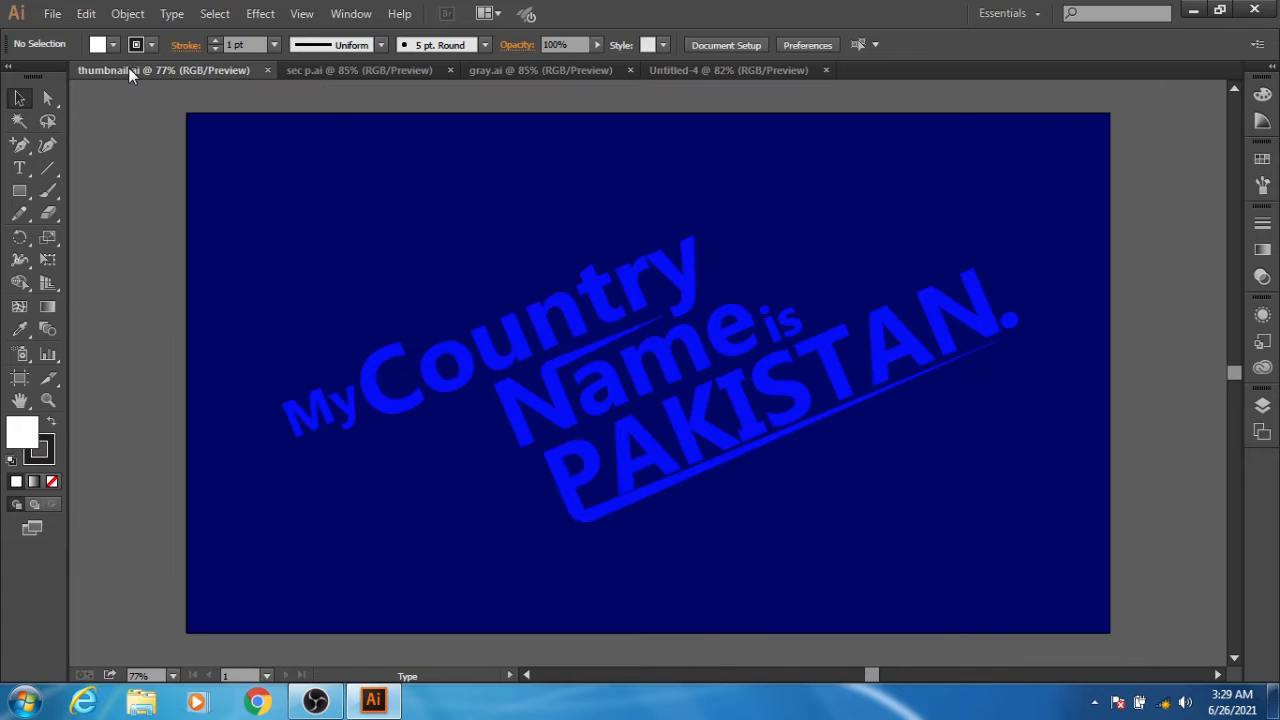
left_click(330, 72)
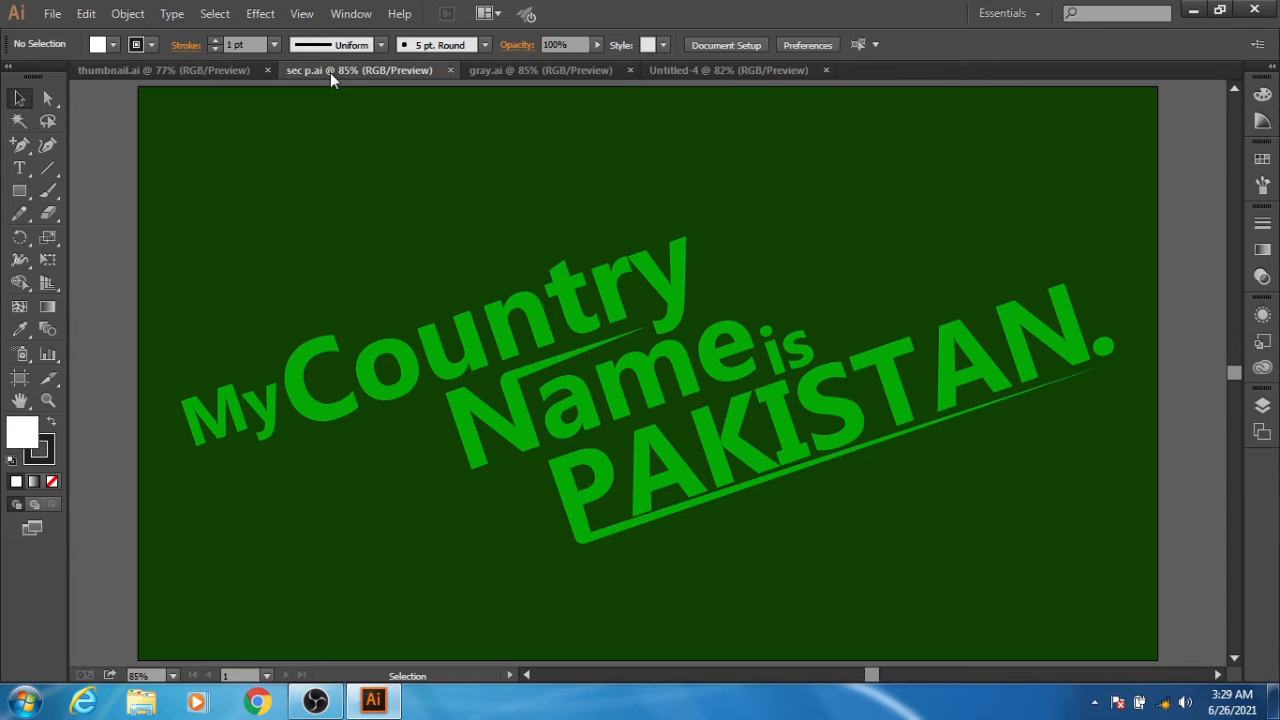
left_click(473, 69)
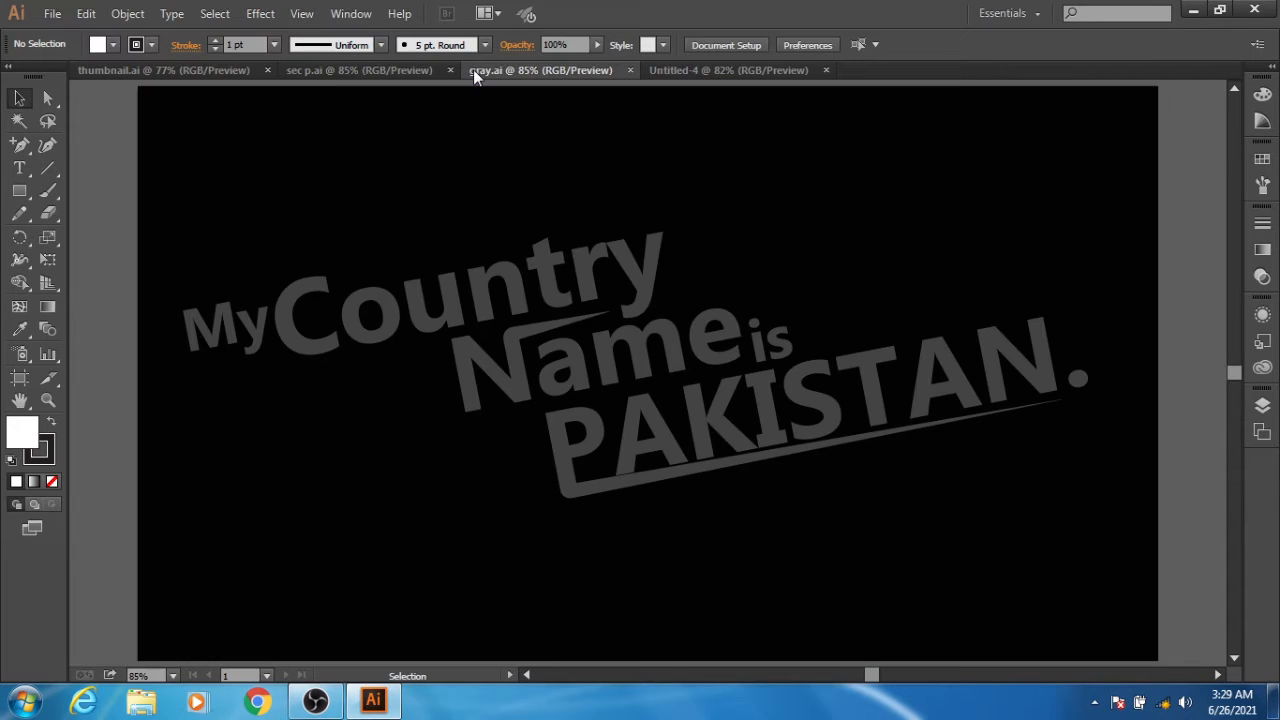
left_click(664, 72)
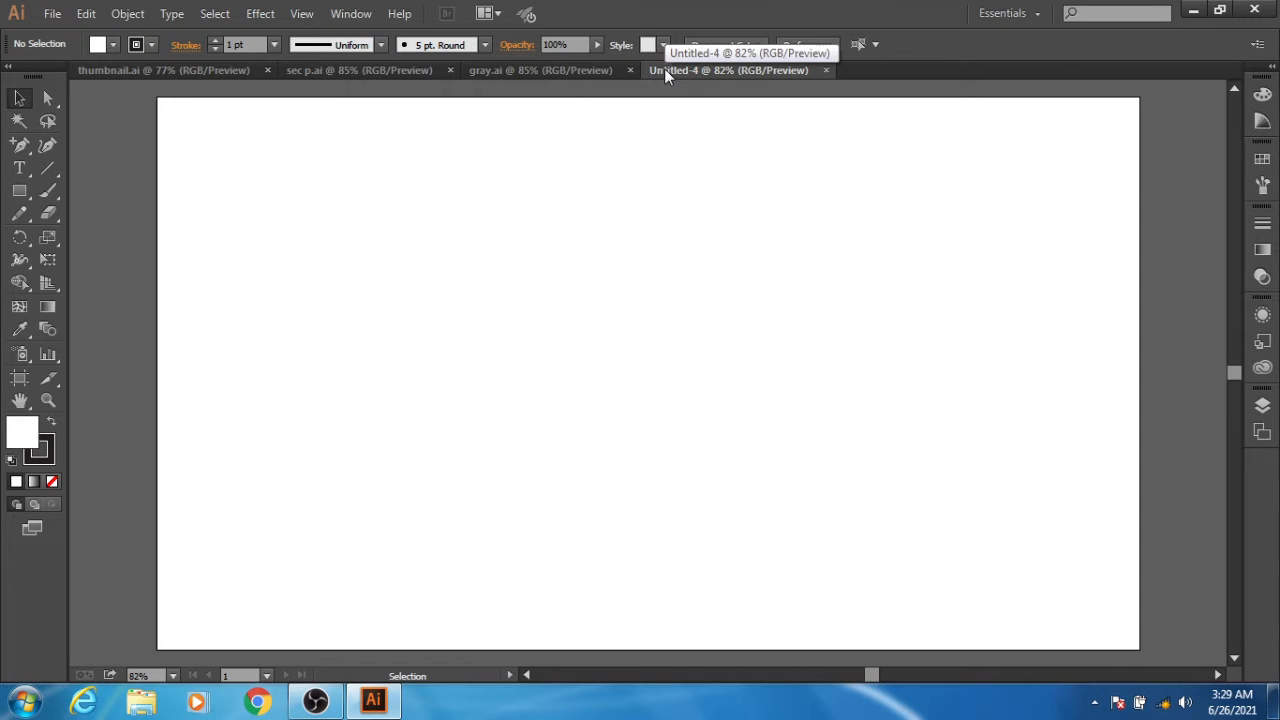
- Start a point text line near the artboard's left side and set its font to Ebrima Bold at 60 pt
left_click(19, 168)
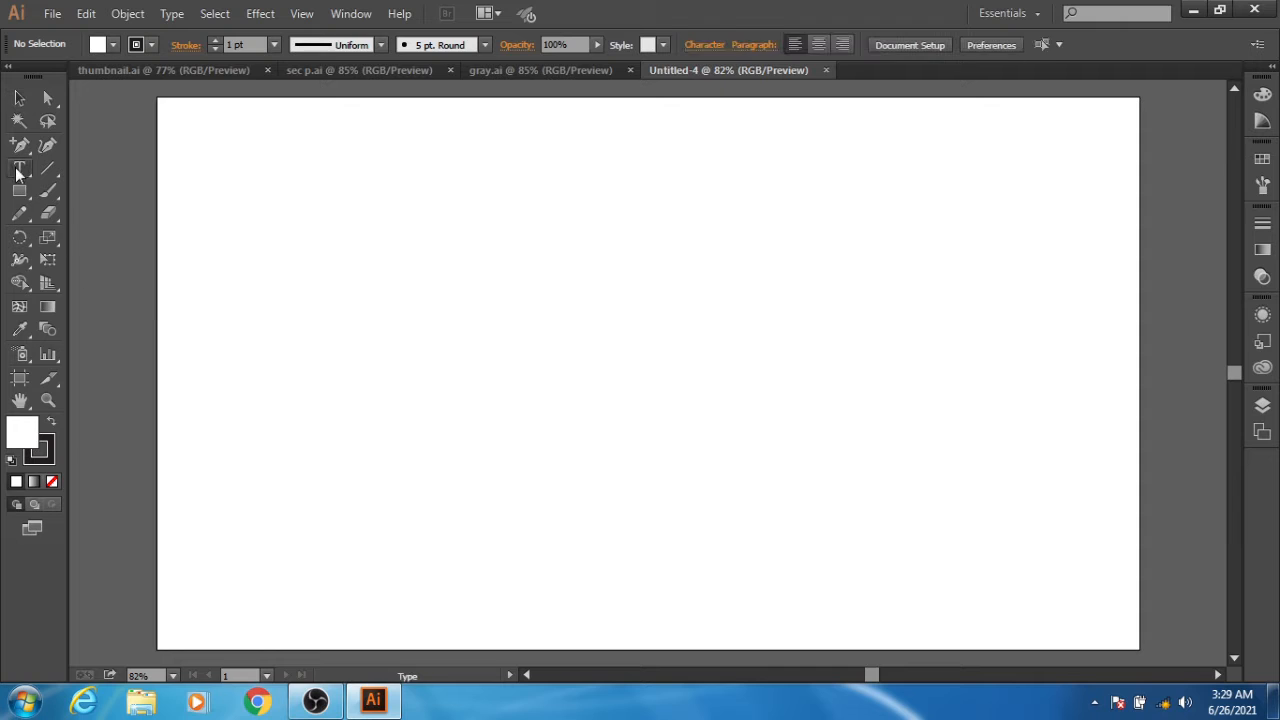
left_click(241, 338)
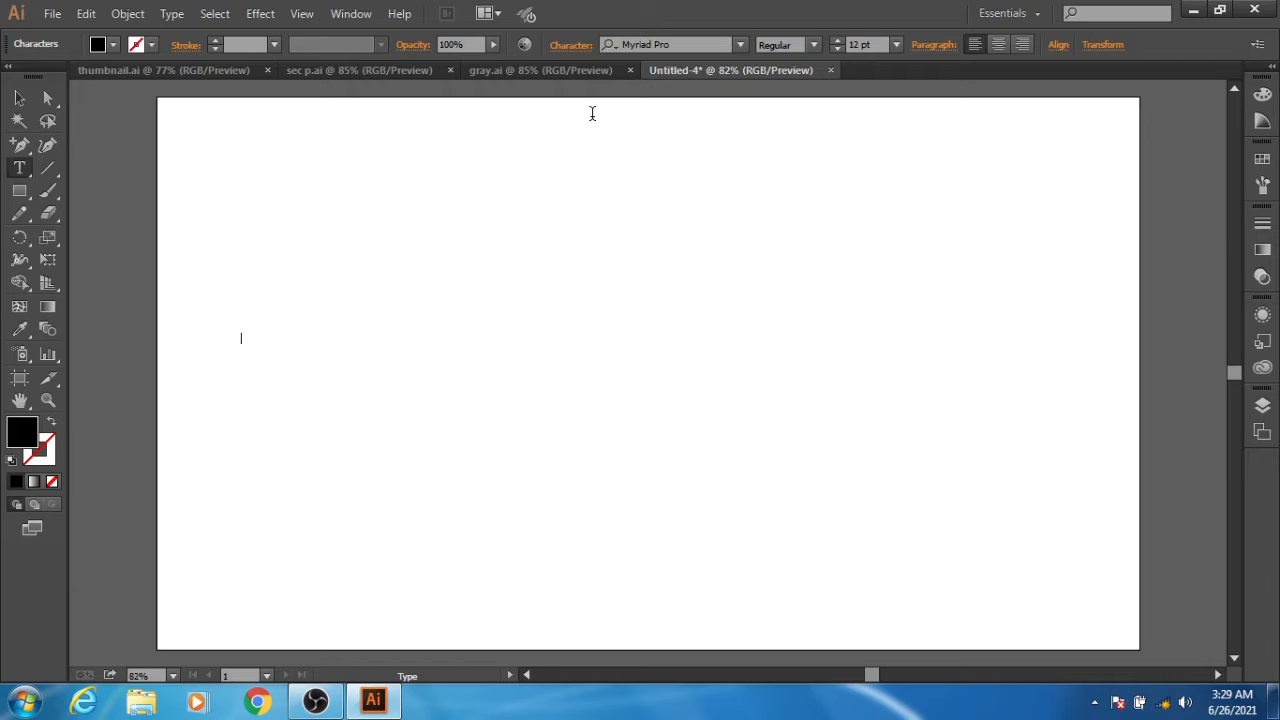
left_click(741, 44)
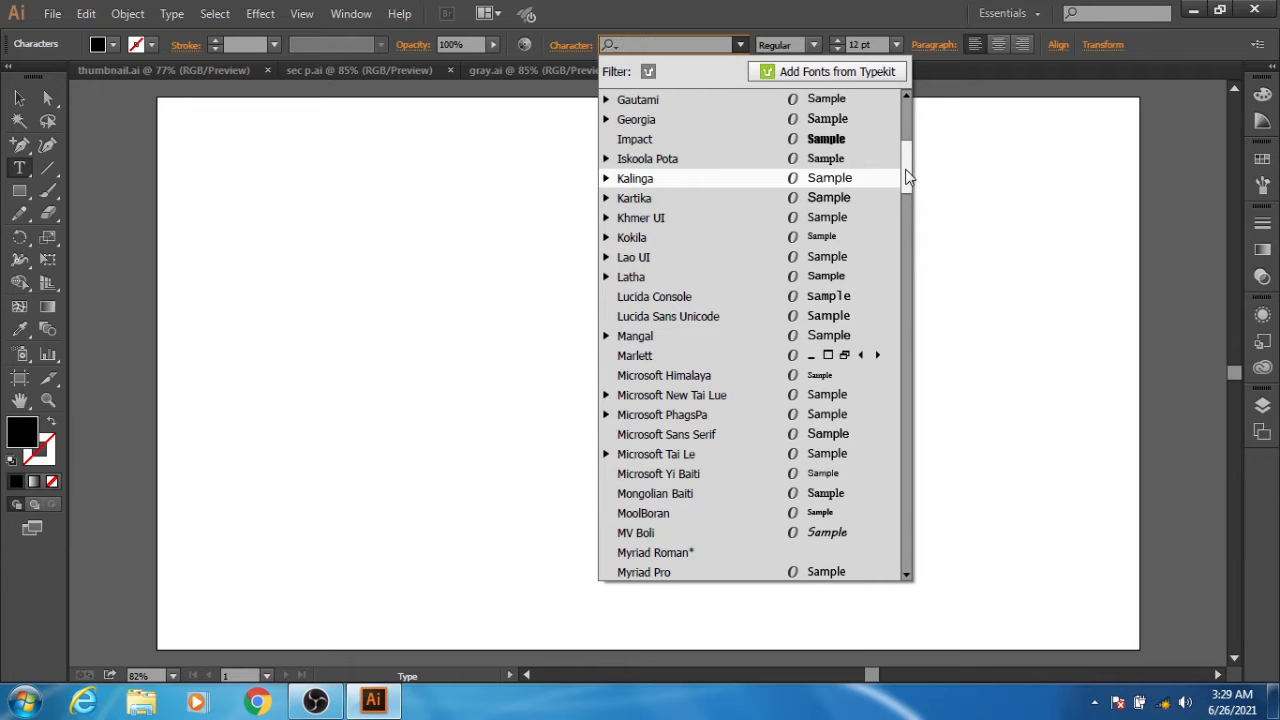
scroll(905, 170, "up", 5)
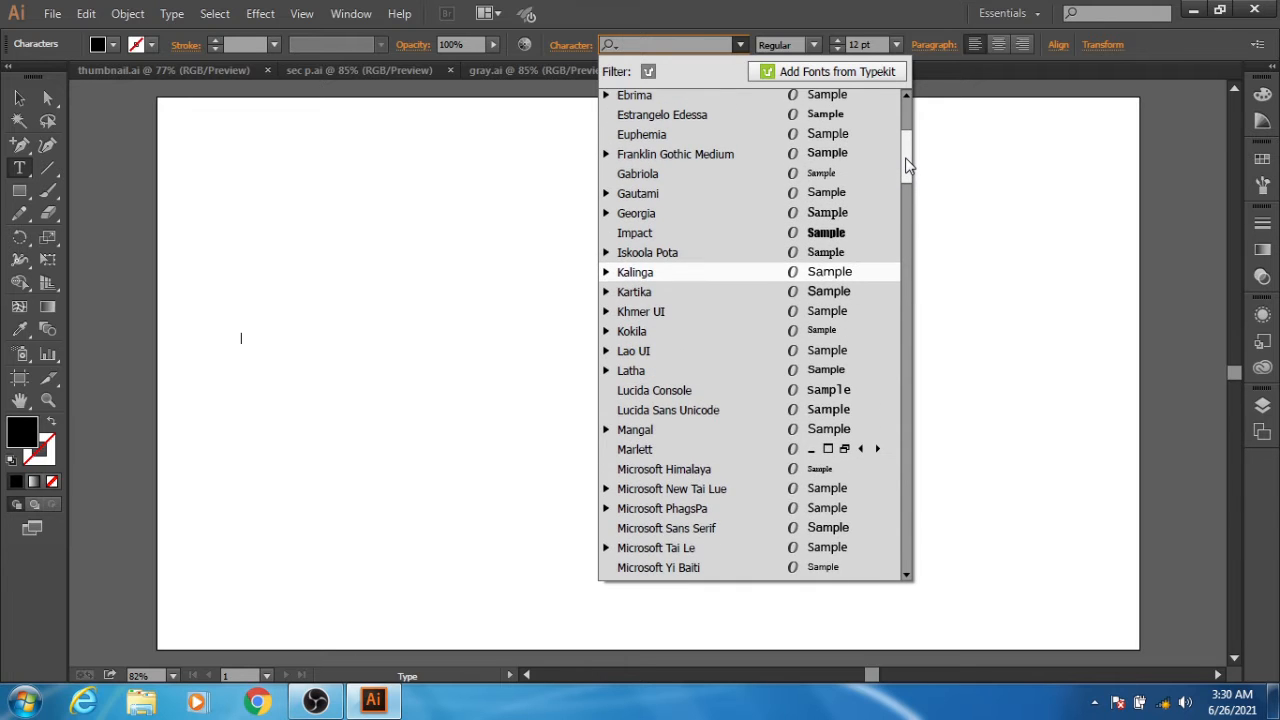
scroll(905, 165, "up", 2)
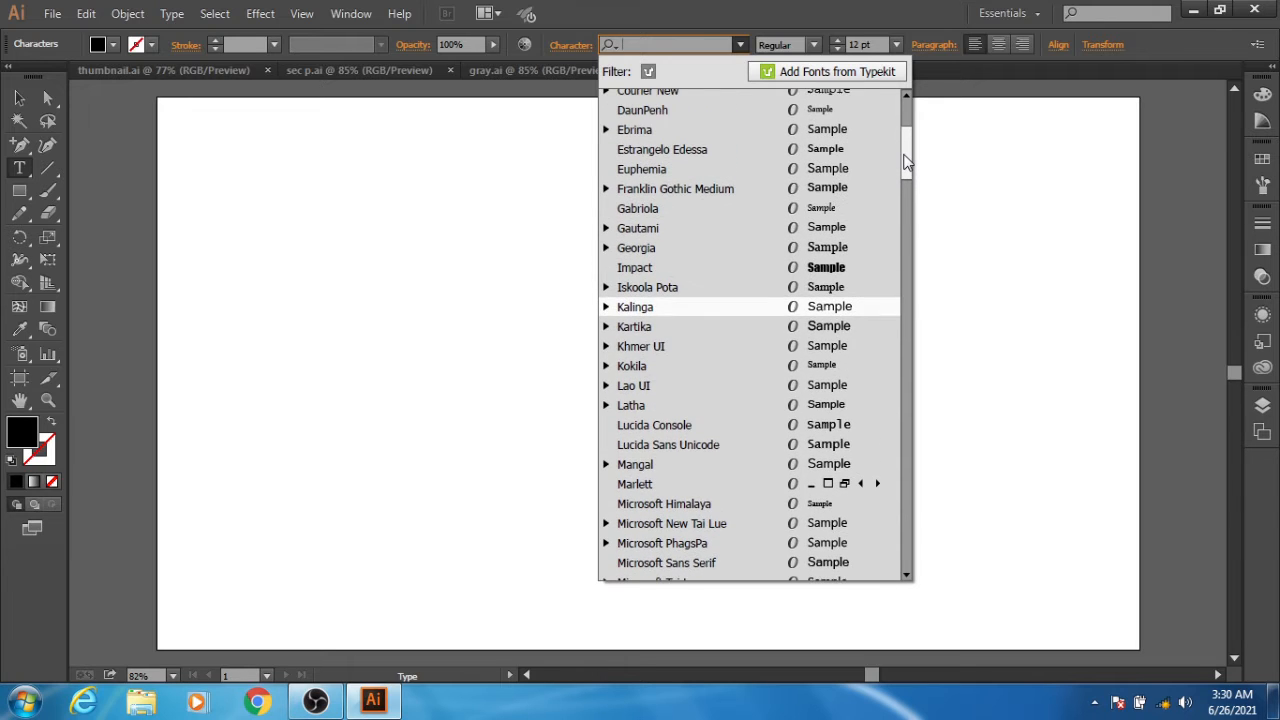
left_click(696, 135)
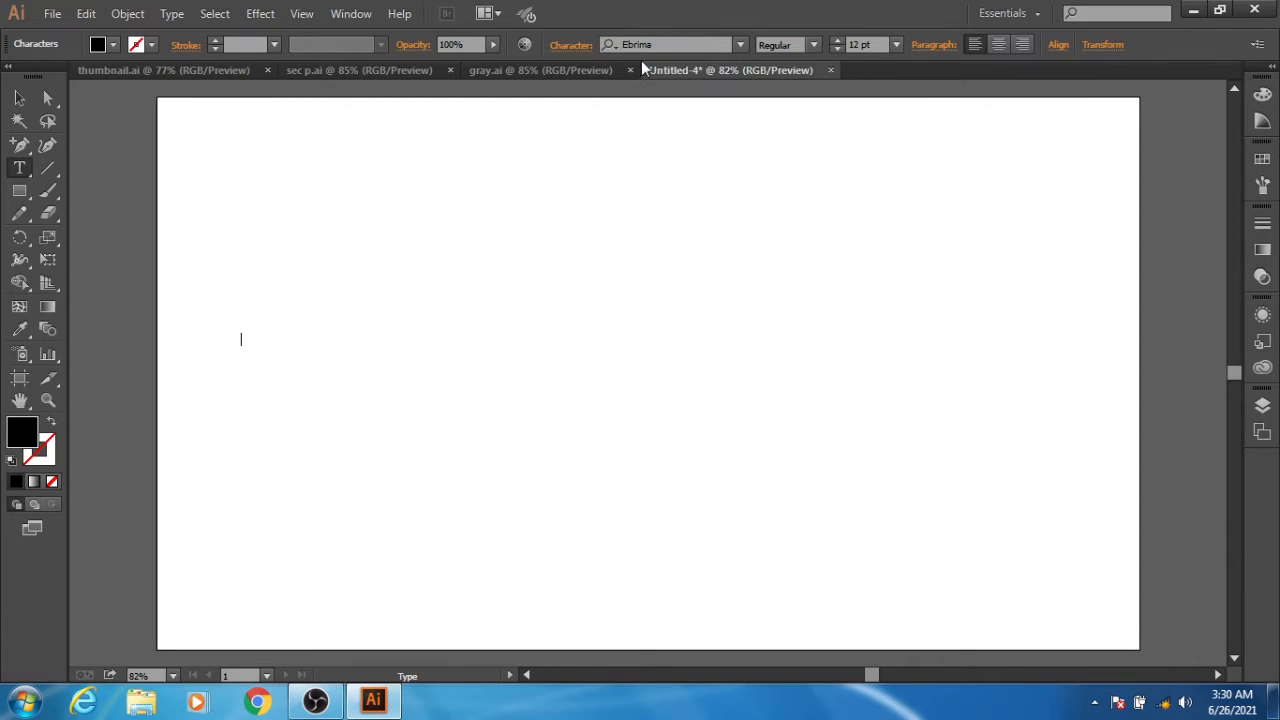
left_click(814, 45)
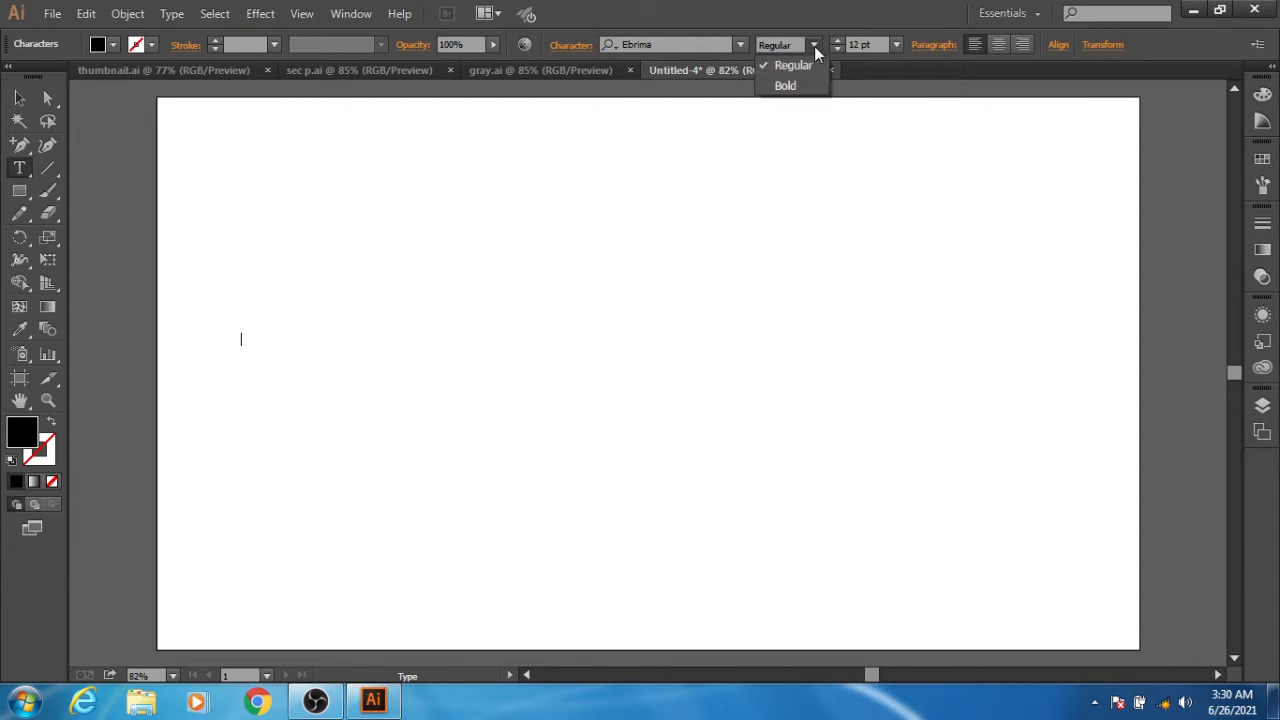
left_click(788, 85)
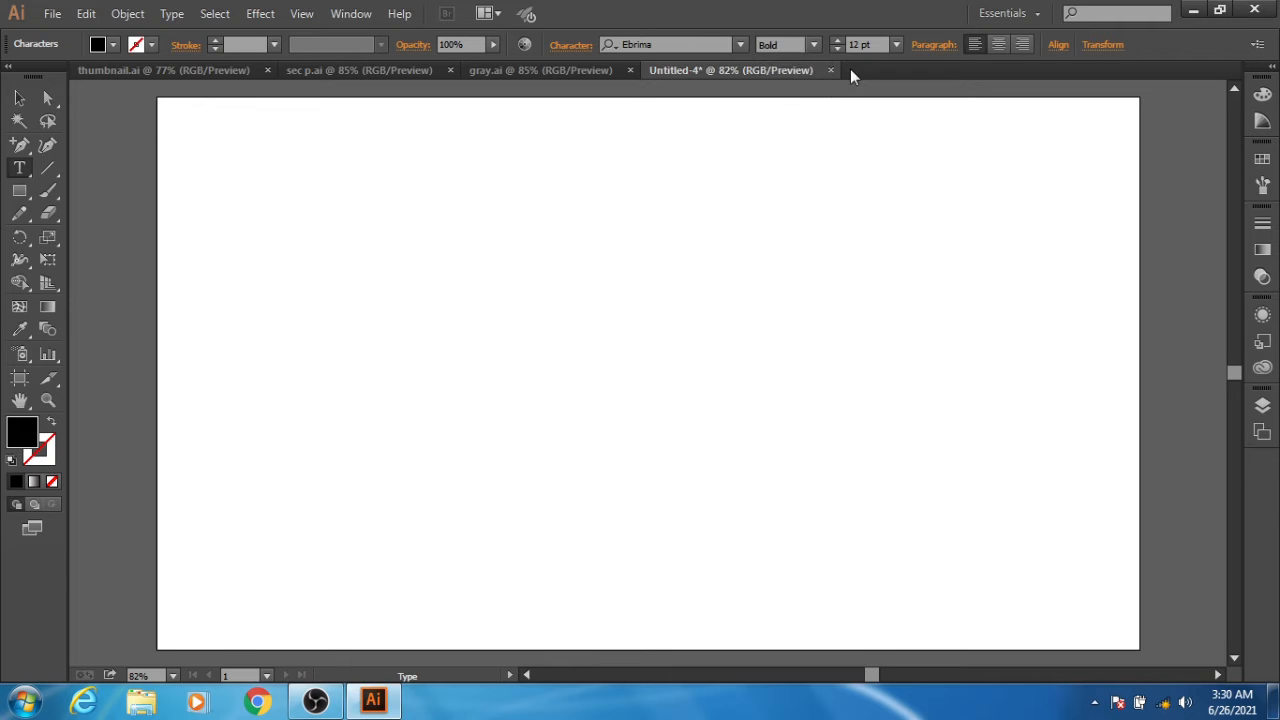
left_click(897, 45)
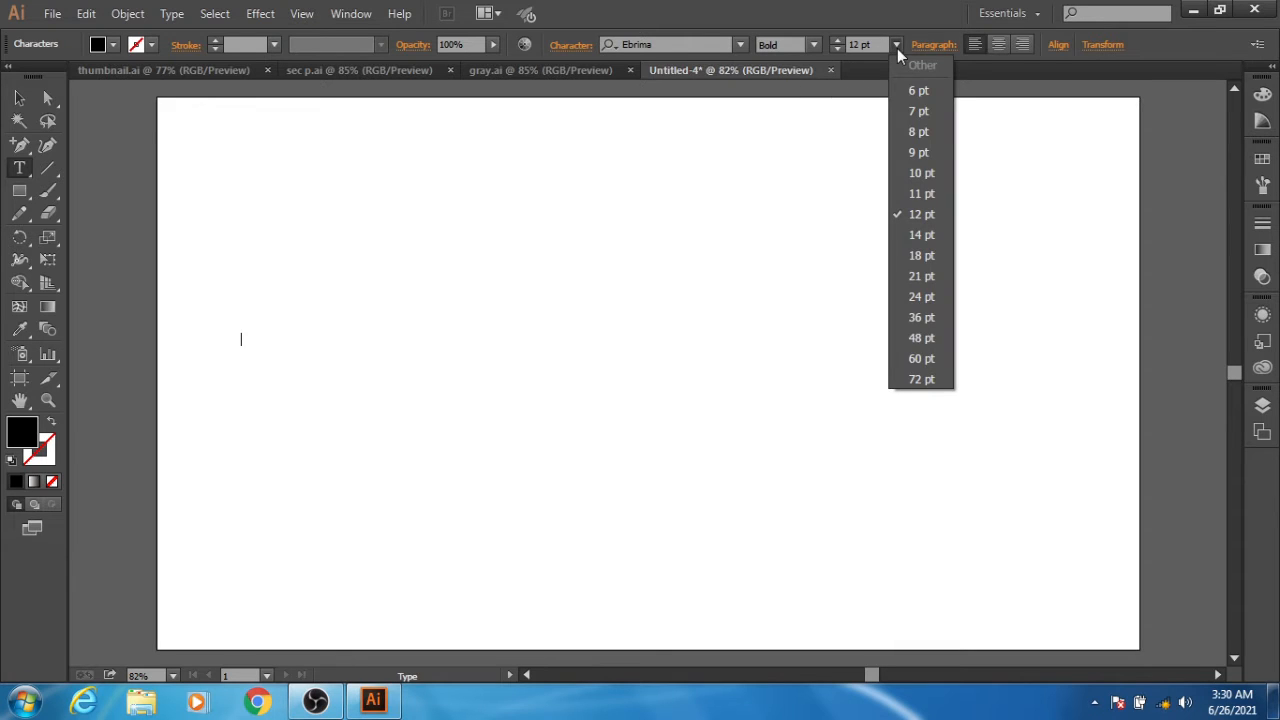
left_click(920, 363)
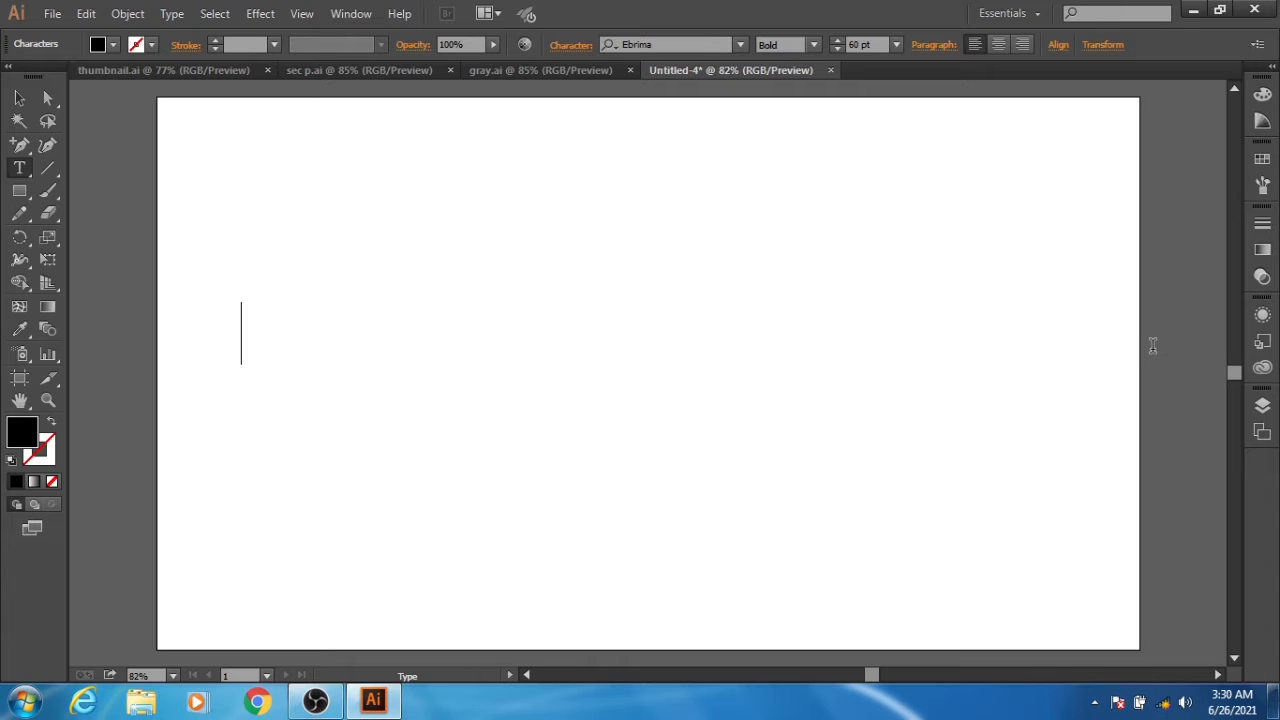
- Enter the text "My Country Name is PAKISTAN." on the text line
type("M")
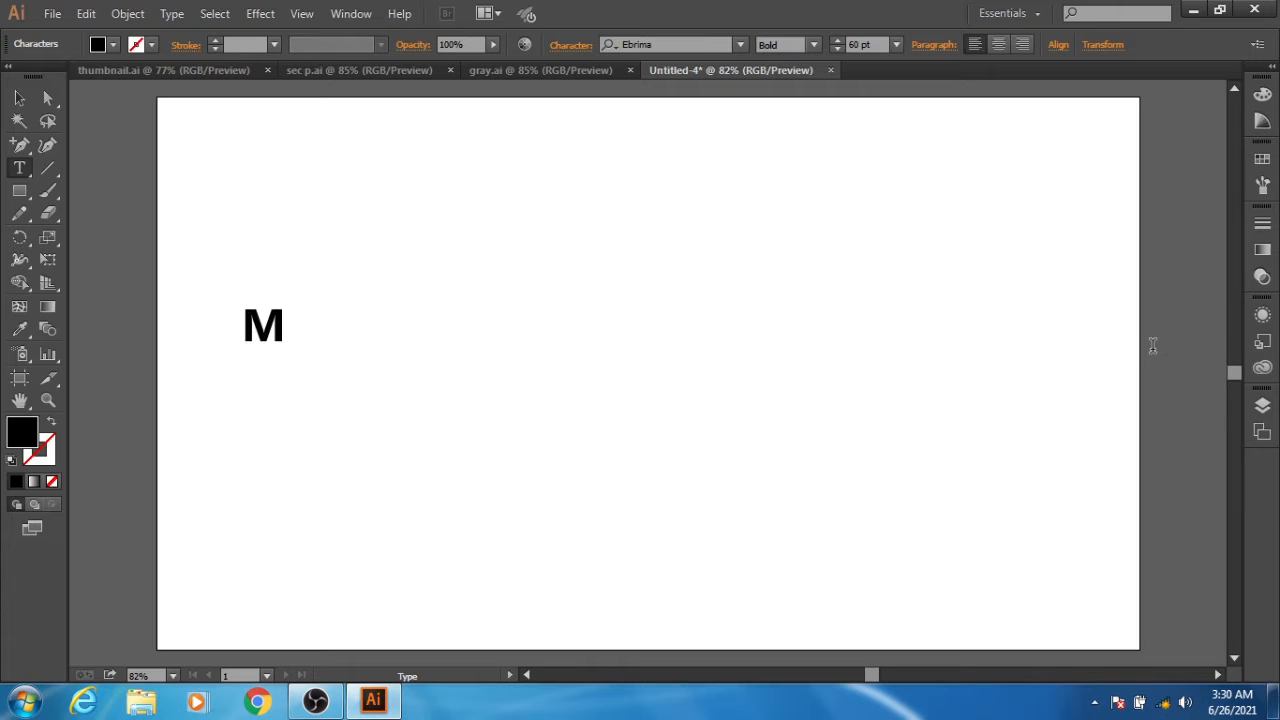
type("y Co")
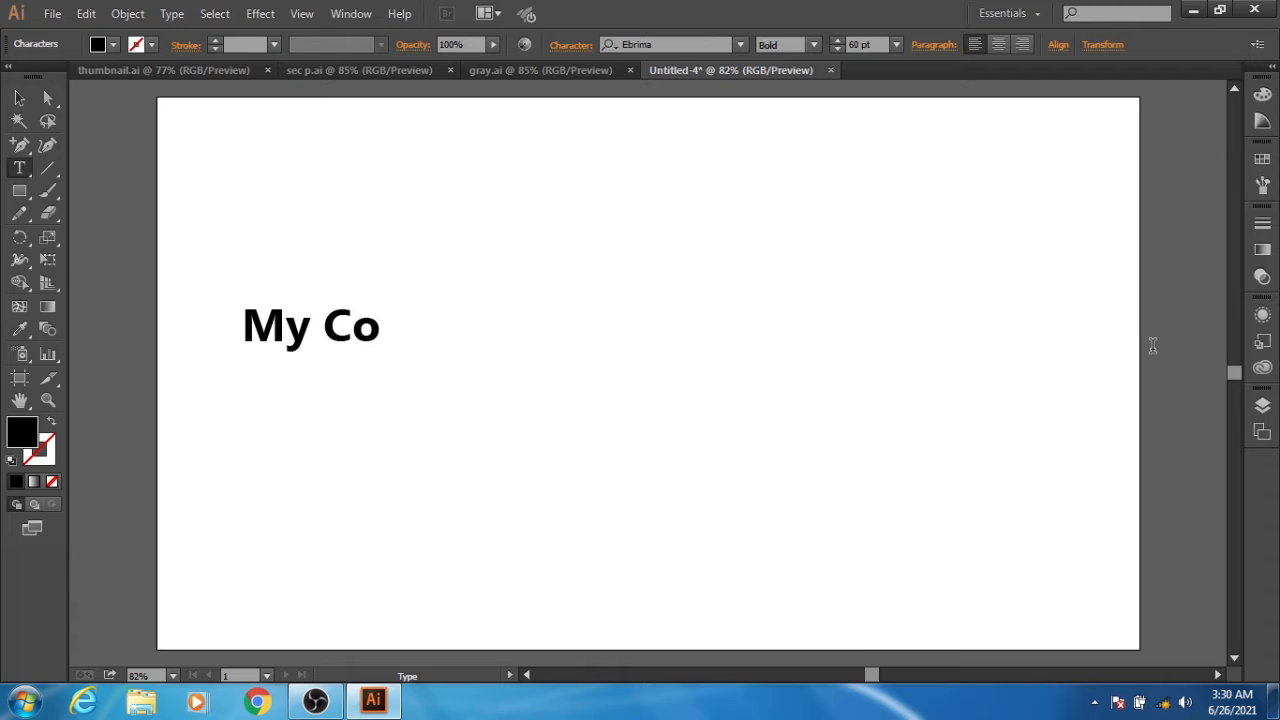
type("untry")
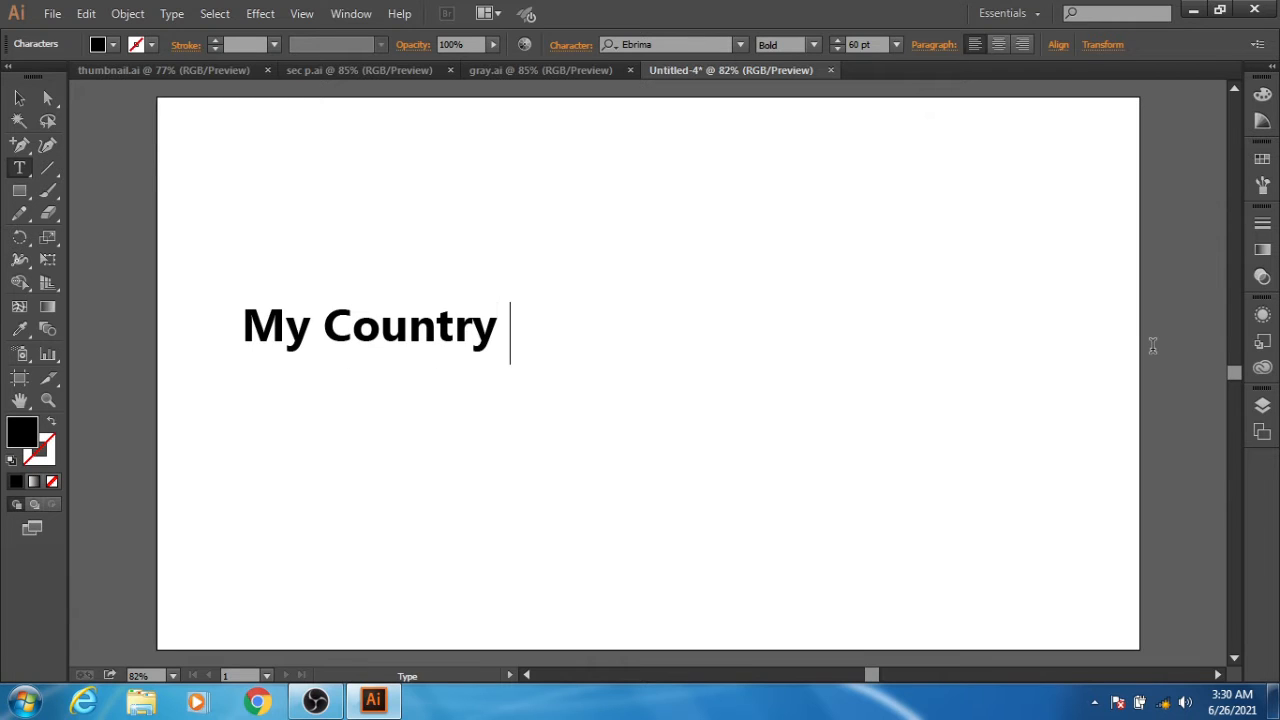
type(" Nam")
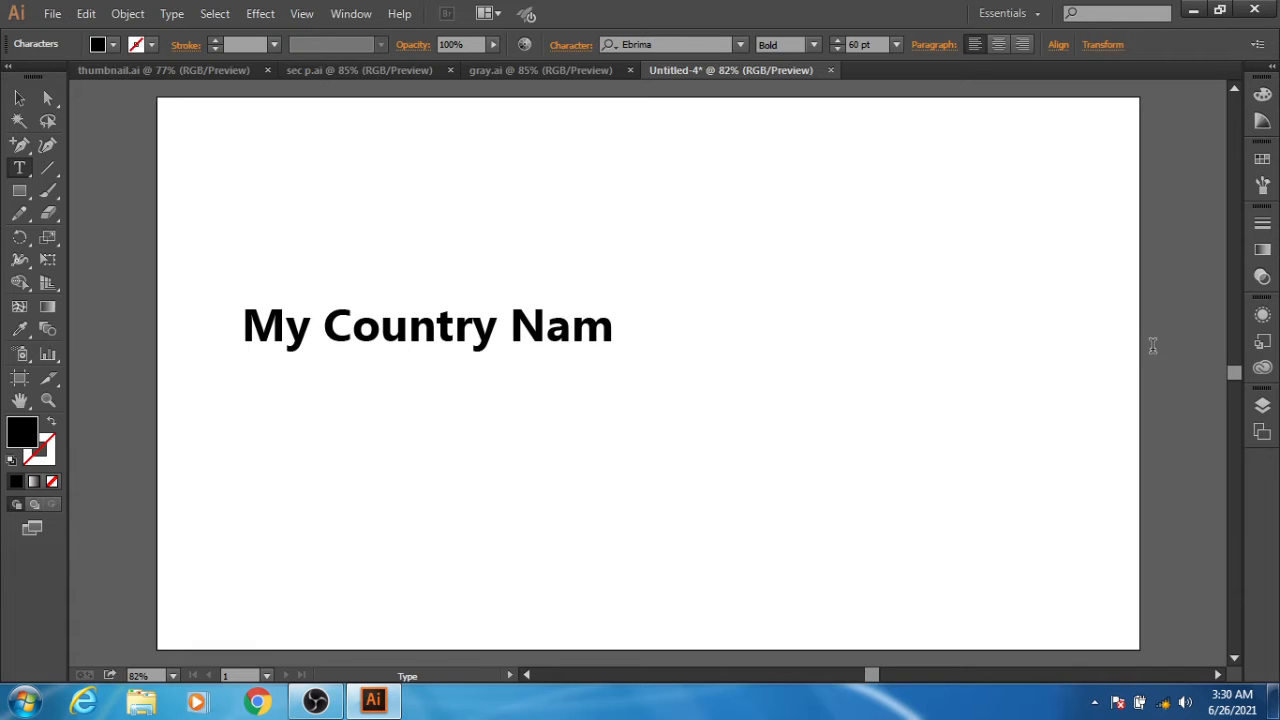
type("e is")
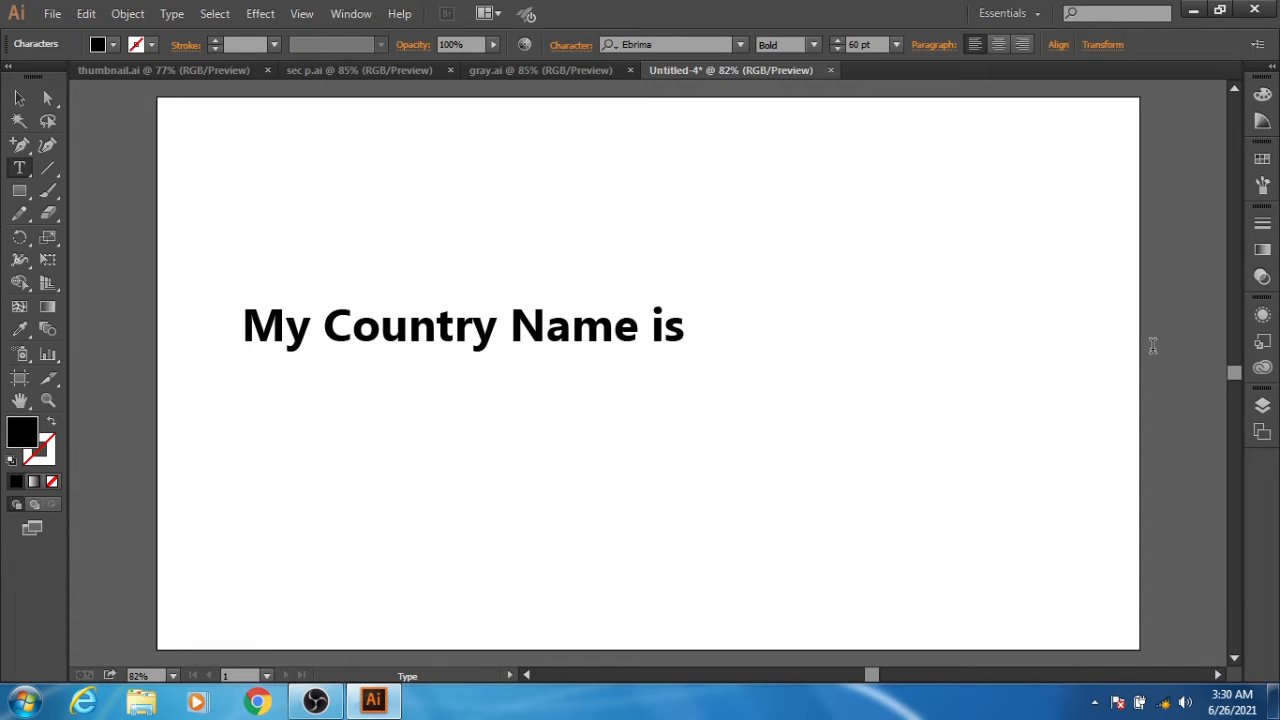
type(" PA")
key("BackSpace")
key("BackSpace")
type("KIST")
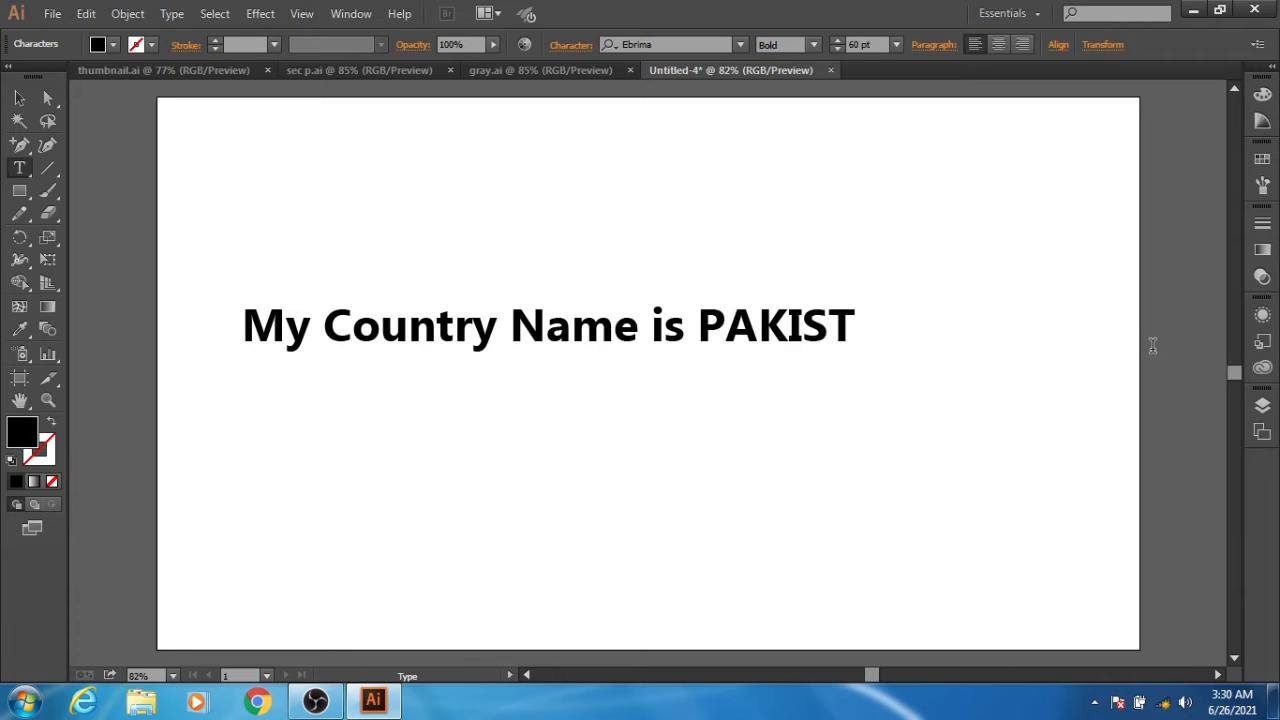
type("AN.")
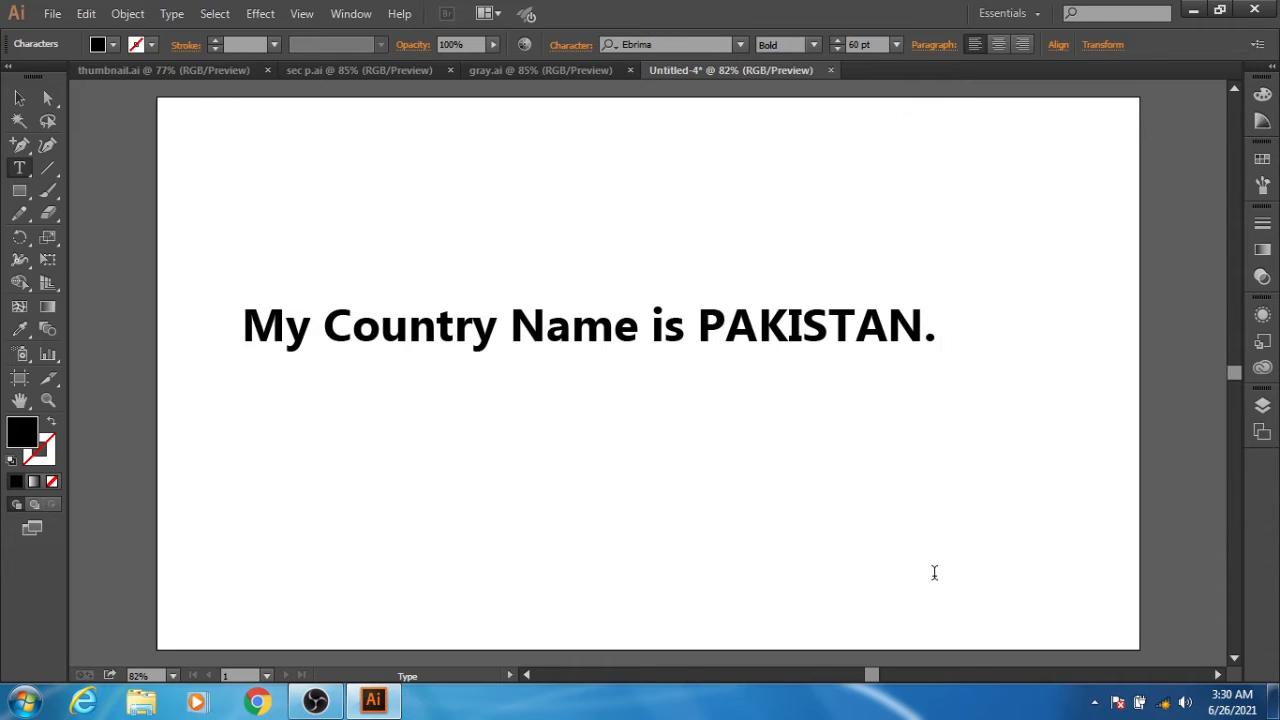
- Convert the "My Country Name is PAKISTAN." text to outlines, ungroup it into separate letters, and deselect them
left_click(18, 100)
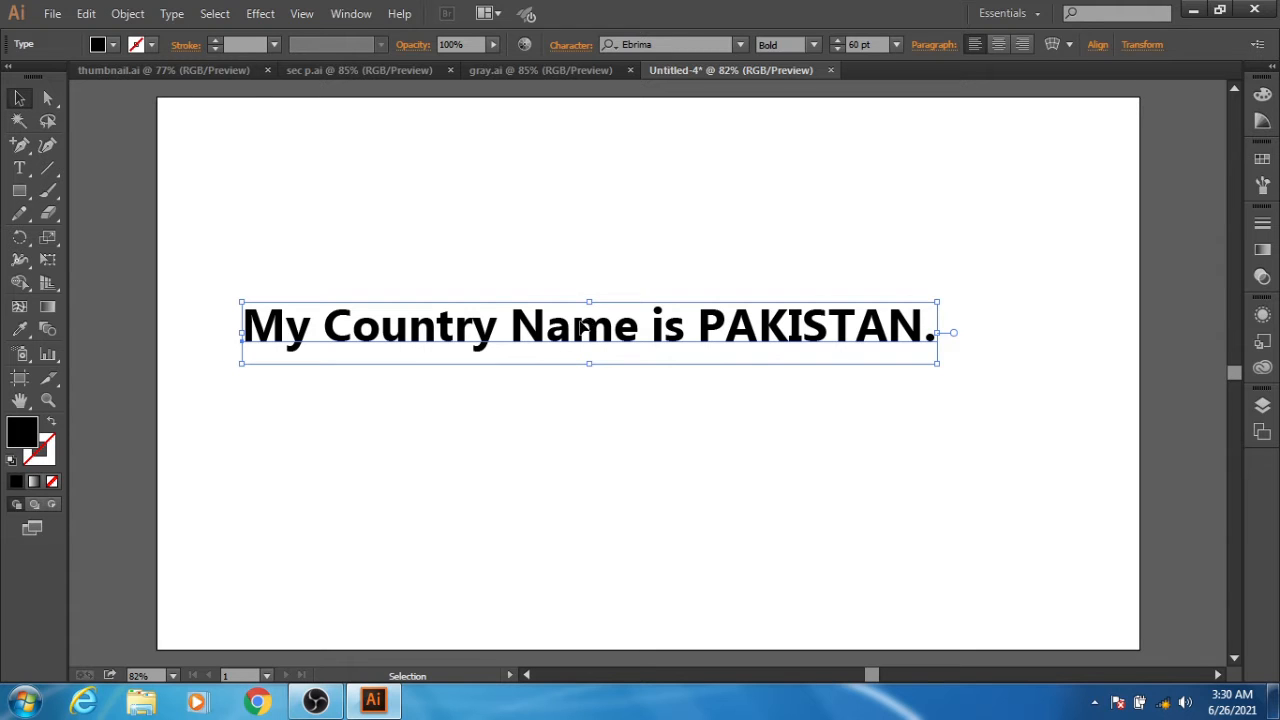
right_click(583, 330)
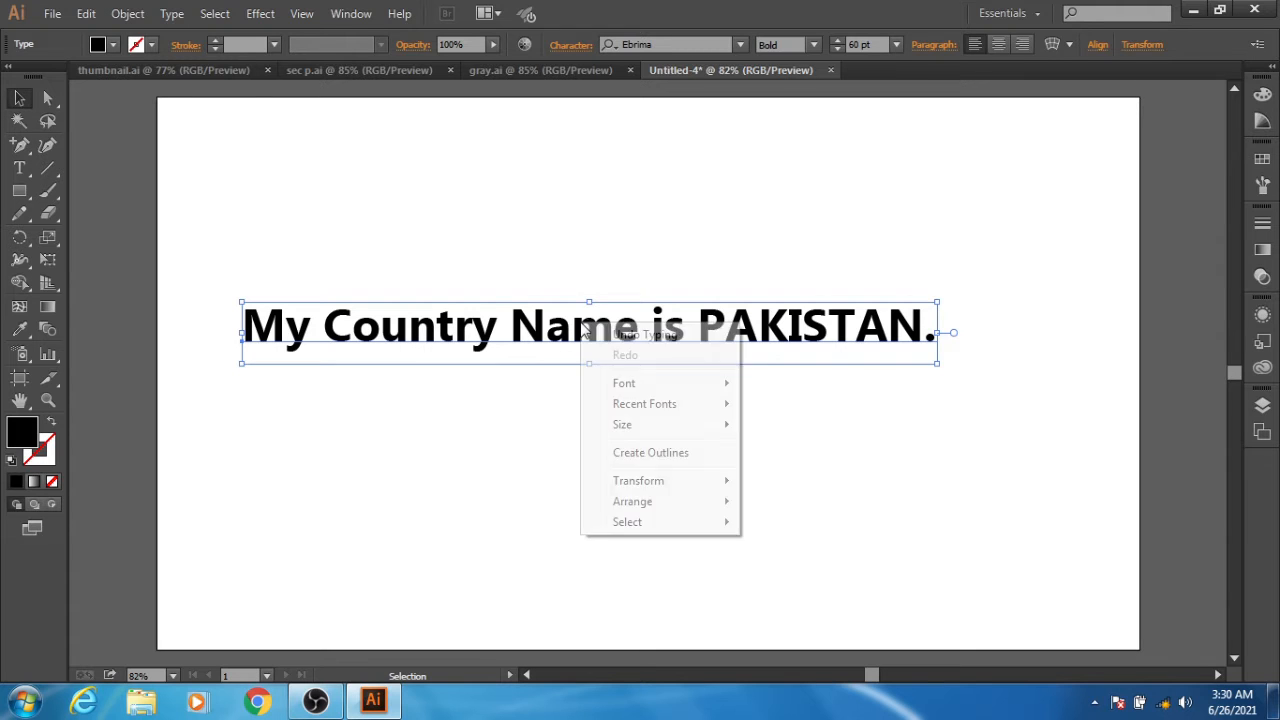
left_click(701, 454)
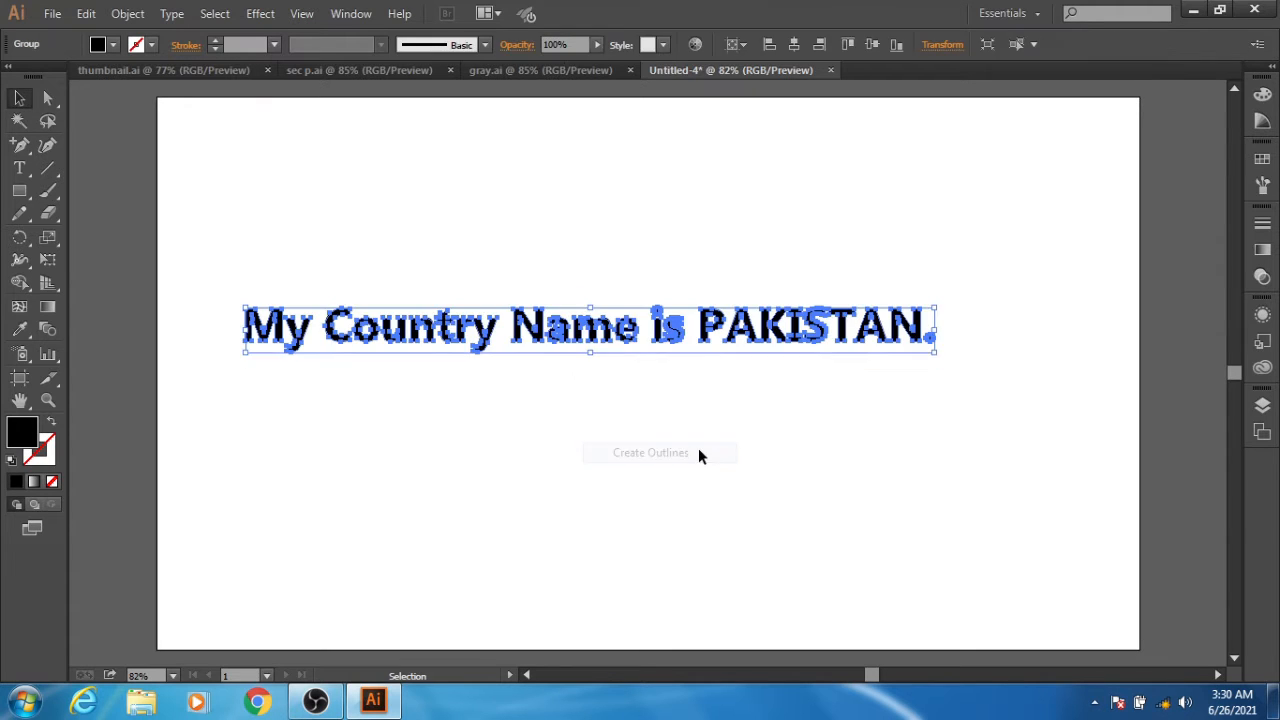
right_click(597, 337)
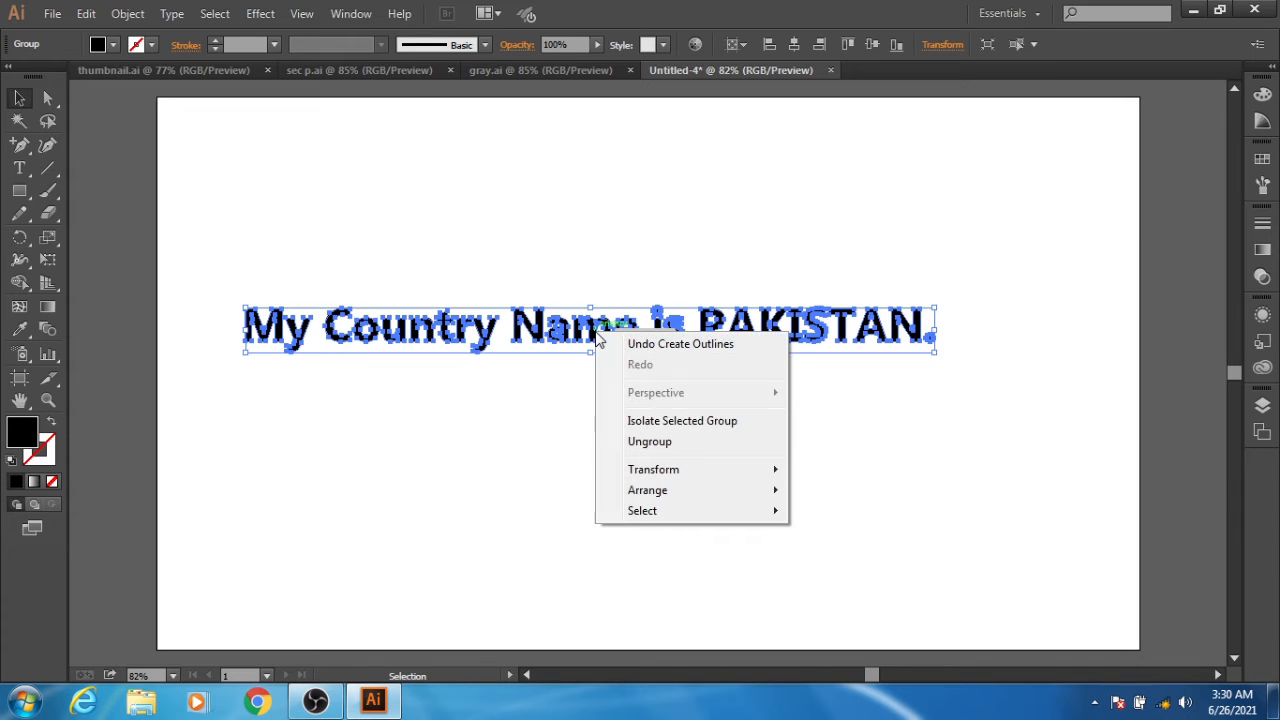
left_click(655, 441)
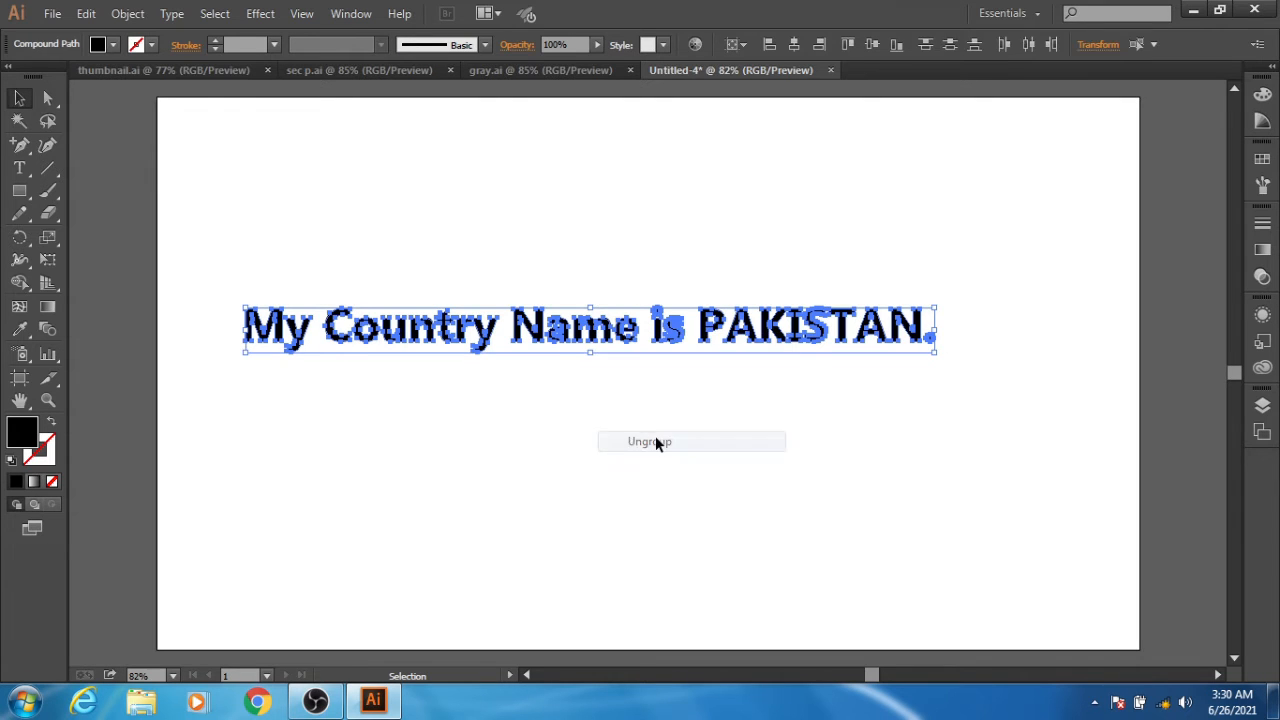
left_click(485, 457)
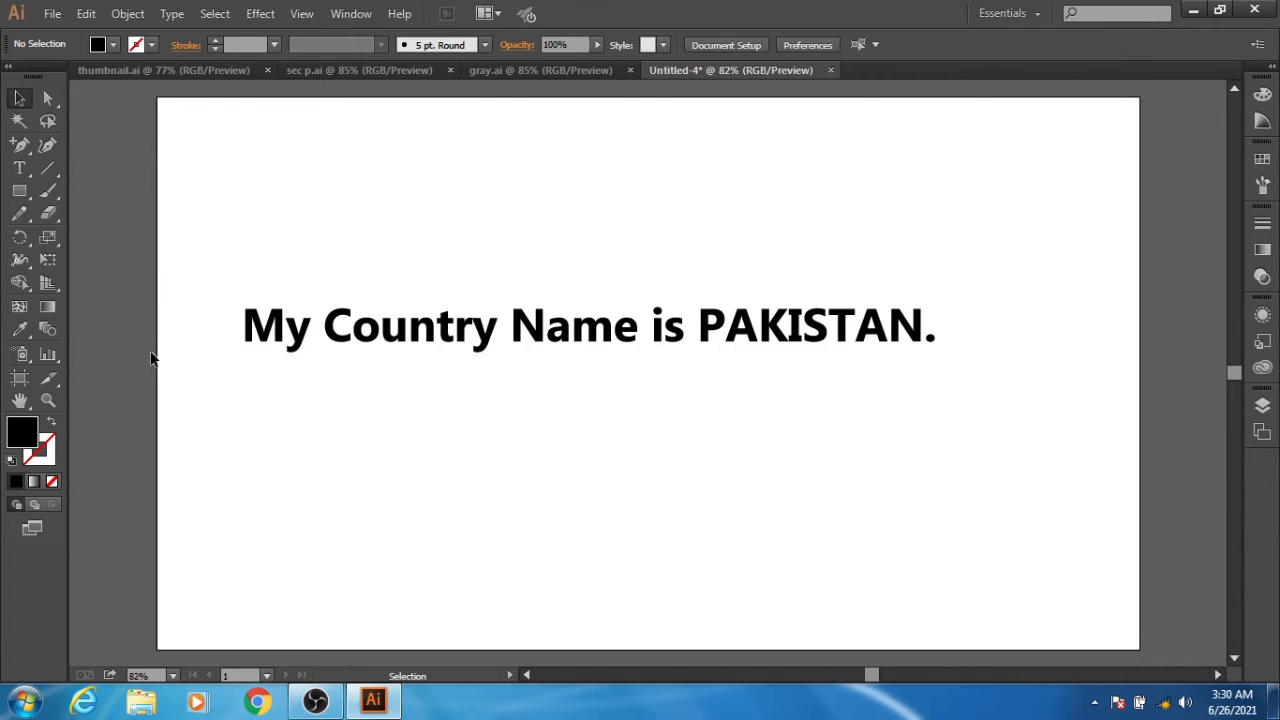
- Check that single letters of the outlined text, such as the N of "Name", can be selected on their own
left_click(251, 314)
left_click(245, 270)
left_click(332, 325)
left_click(530, 325)
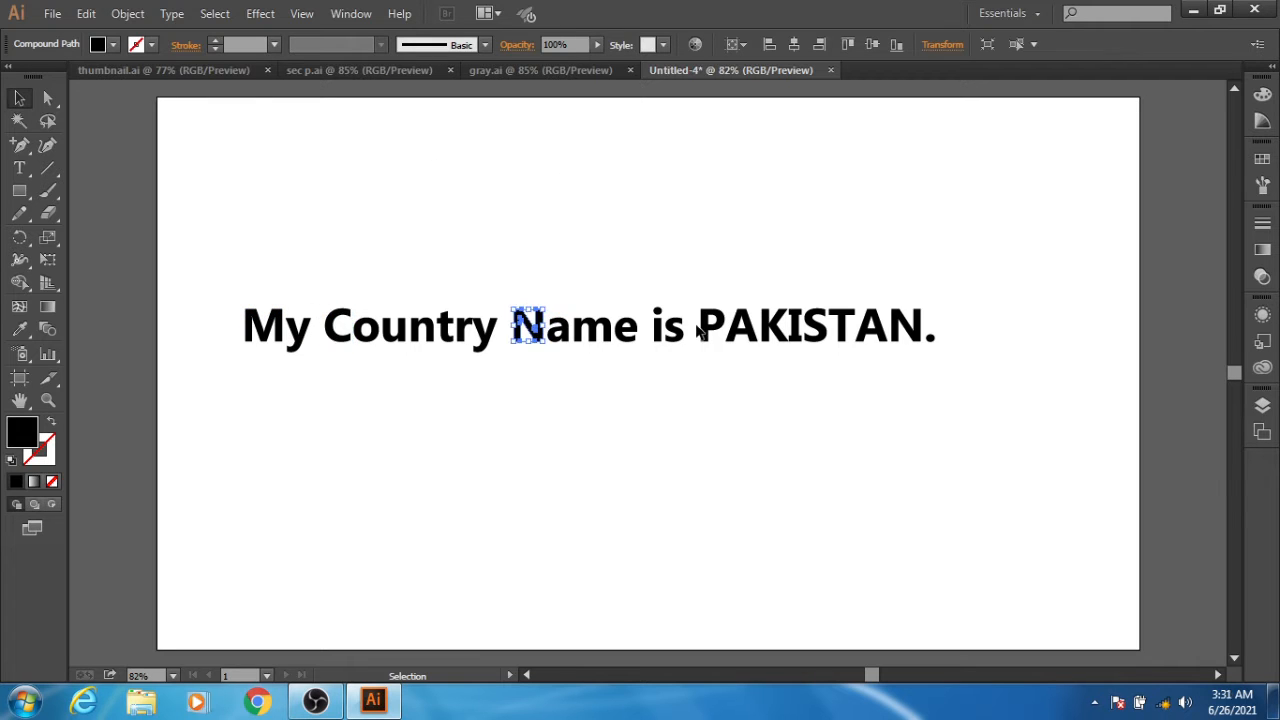
left_click(710, 325)
left_click(580, 200)
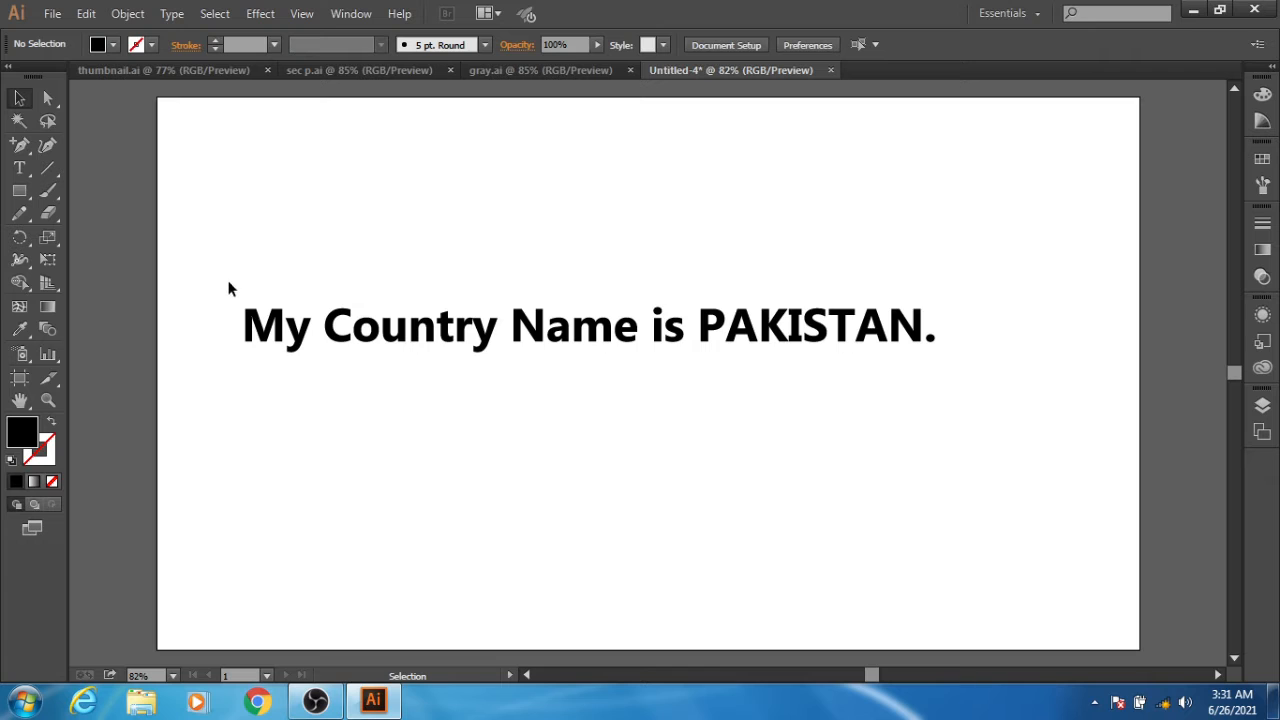
- Group the outlined letters of the word "My"
left_click_drag(229, 283, 312, 361)
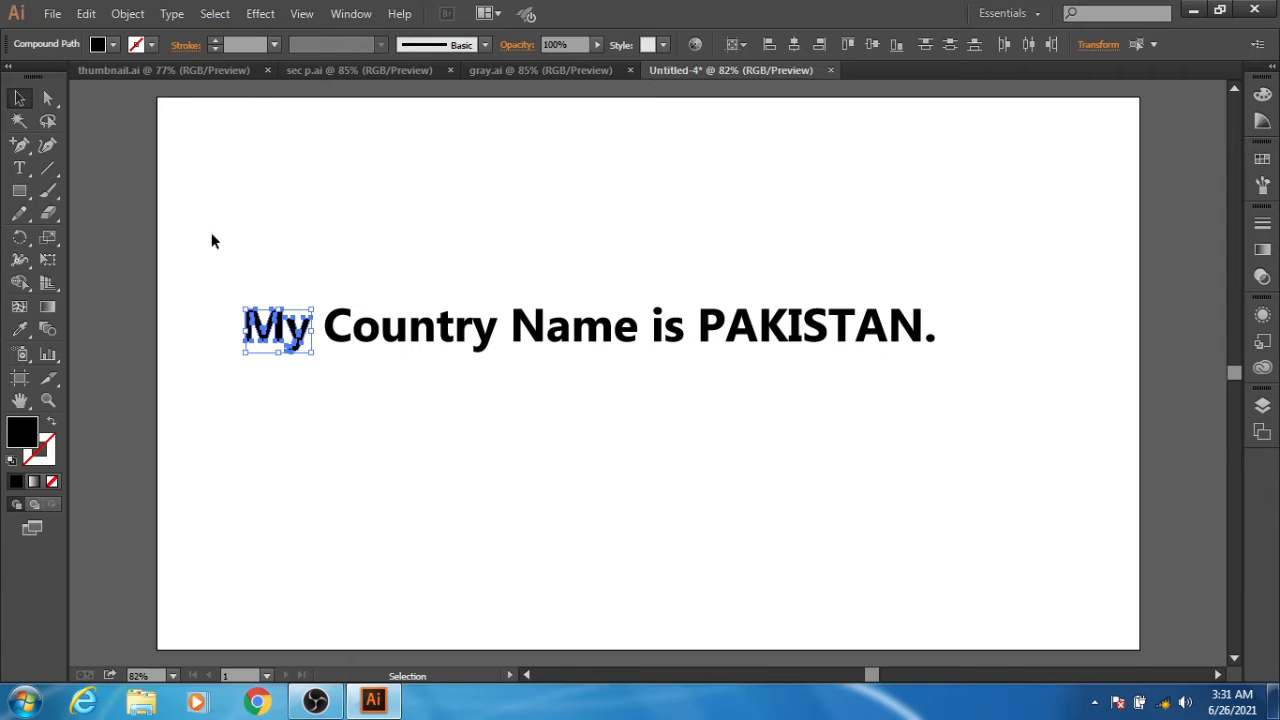
left_click(133, 16)
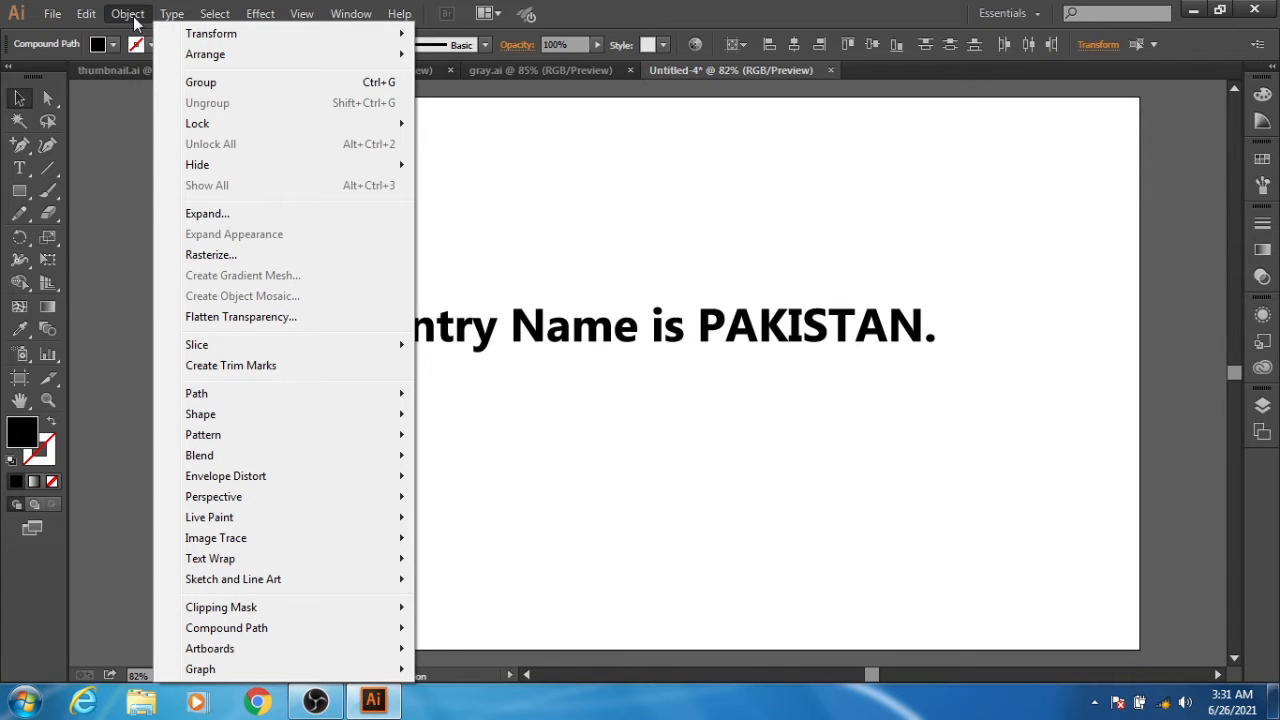
left_click(197, 86)
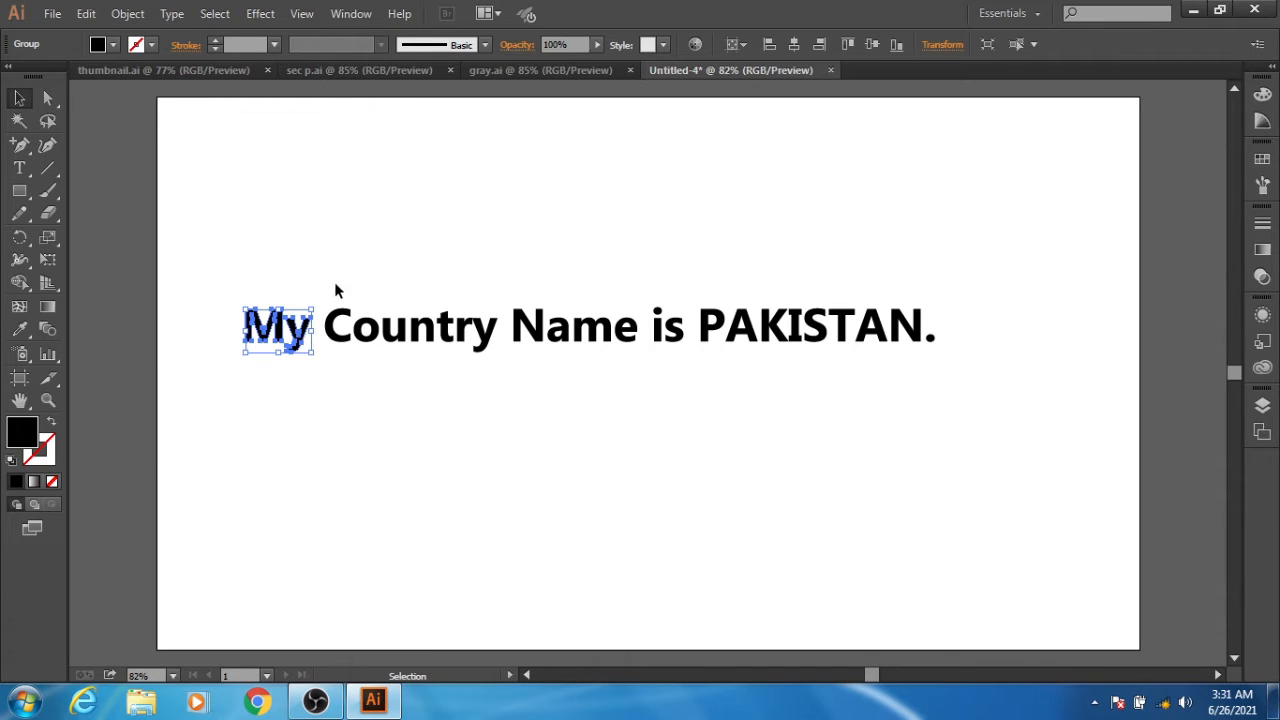
- Group the outlined letters of "Country" into one group and those of "Name" into another
left_click_drag(332, 288, 498, 385)
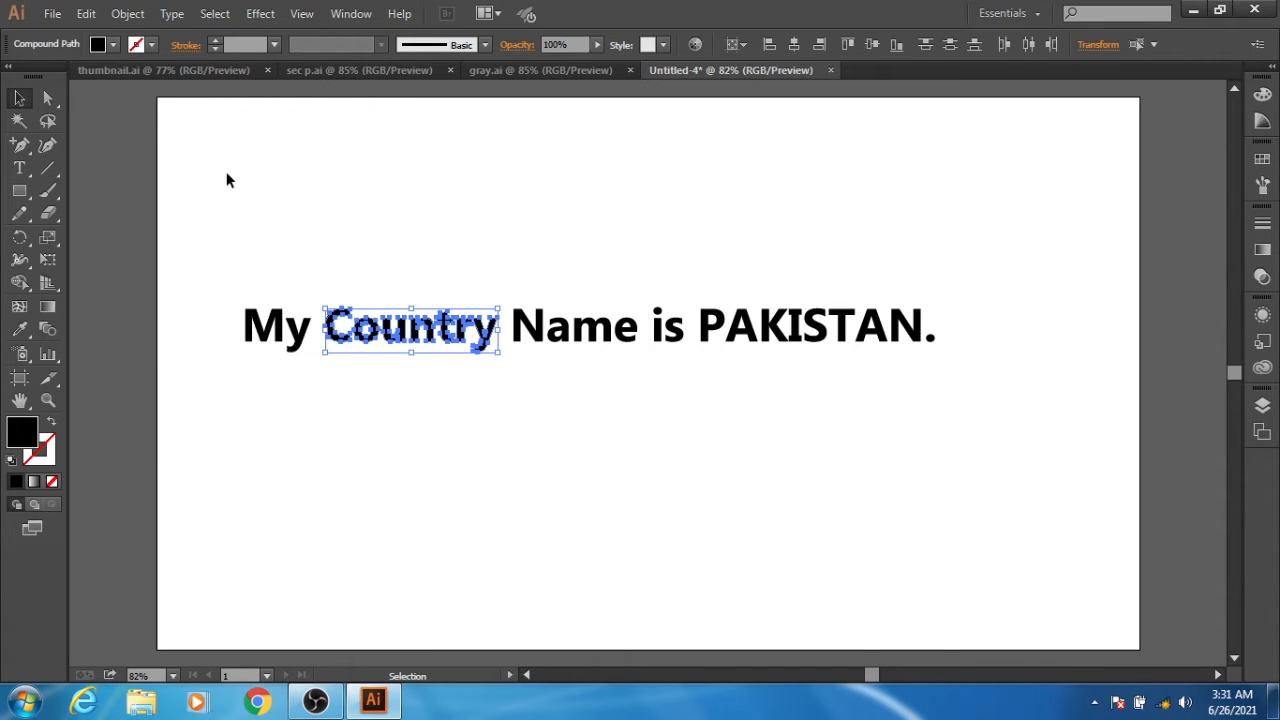
left_click(128, 13)
left_click(229, 82)
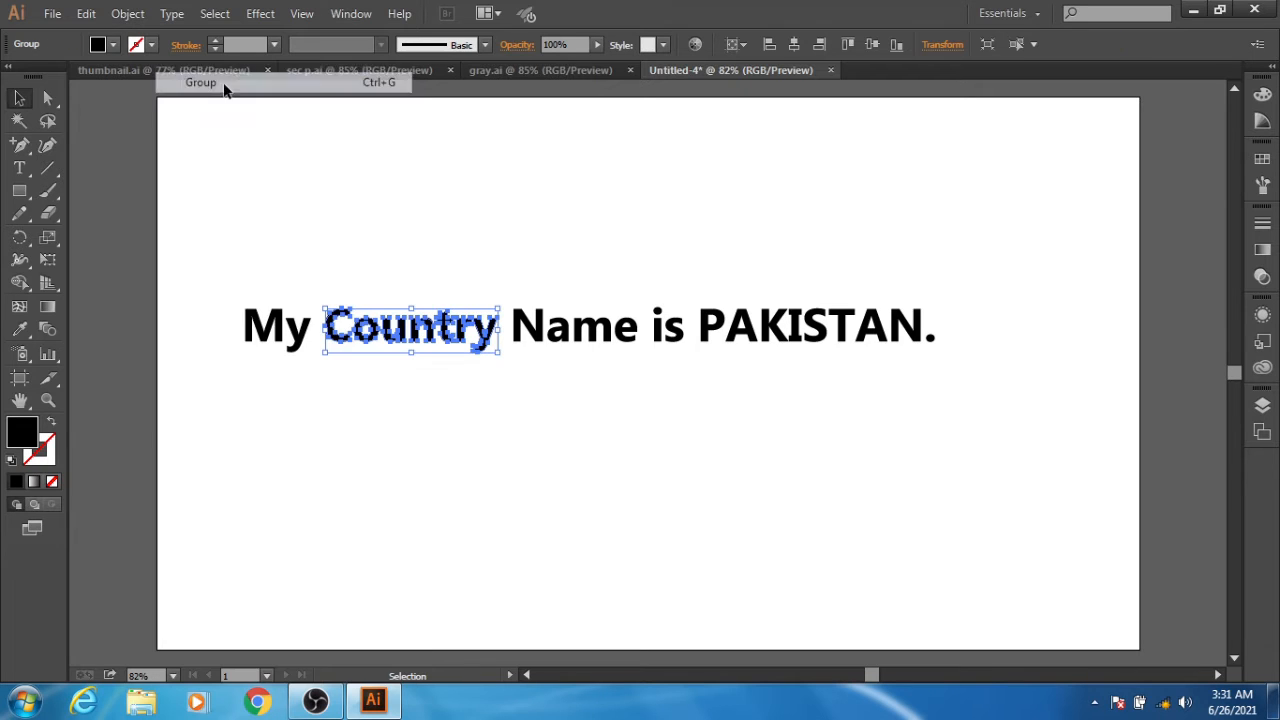
left_click_drag(518, 288, 623, 377)
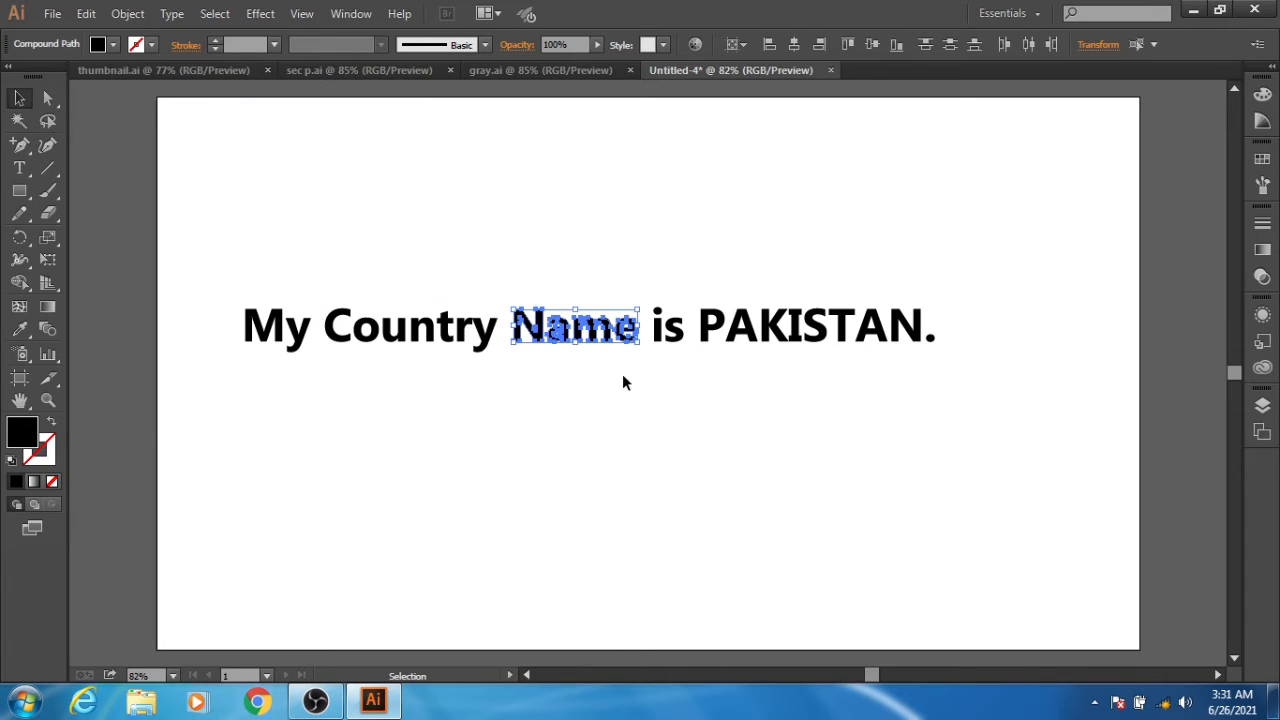
left_click(140, 16)
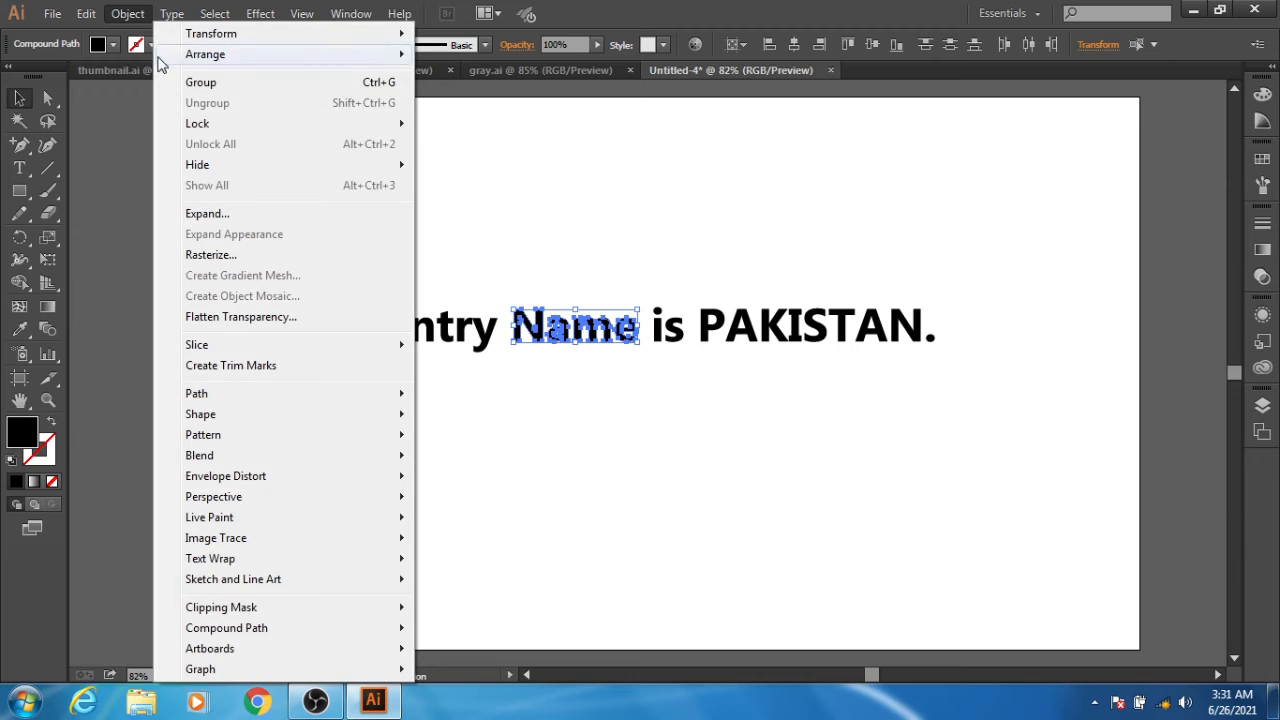
left_click(199, 86)
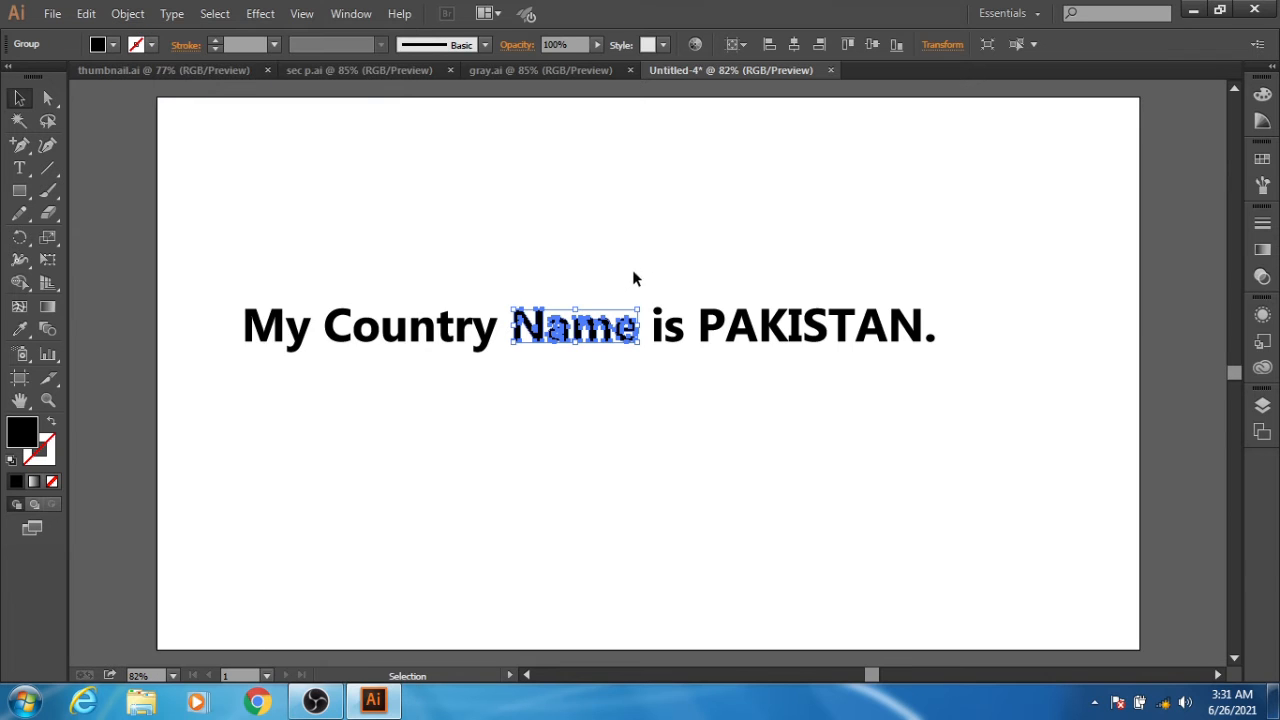
- Group the letters of "is" and those of "PAKISTAN." as two separate word groups, and clear the selection
left_click_drag(650, 280, 677, 346)
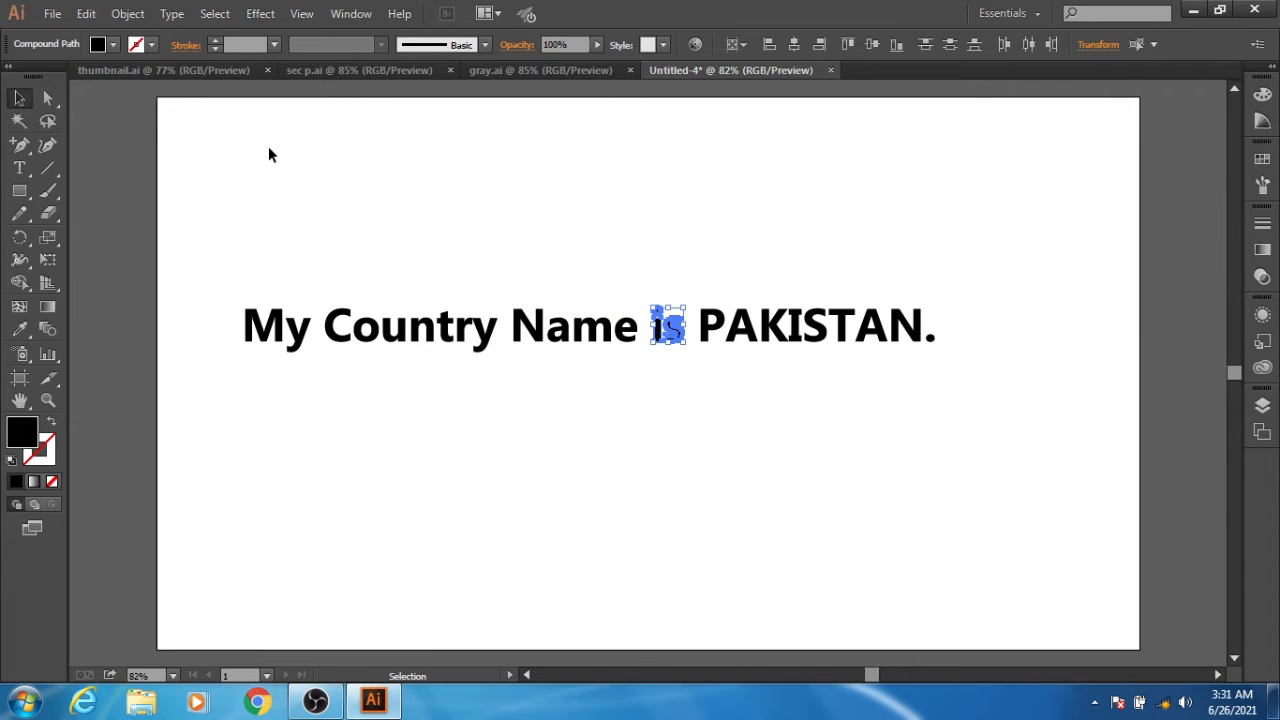
left_click(128, 14)
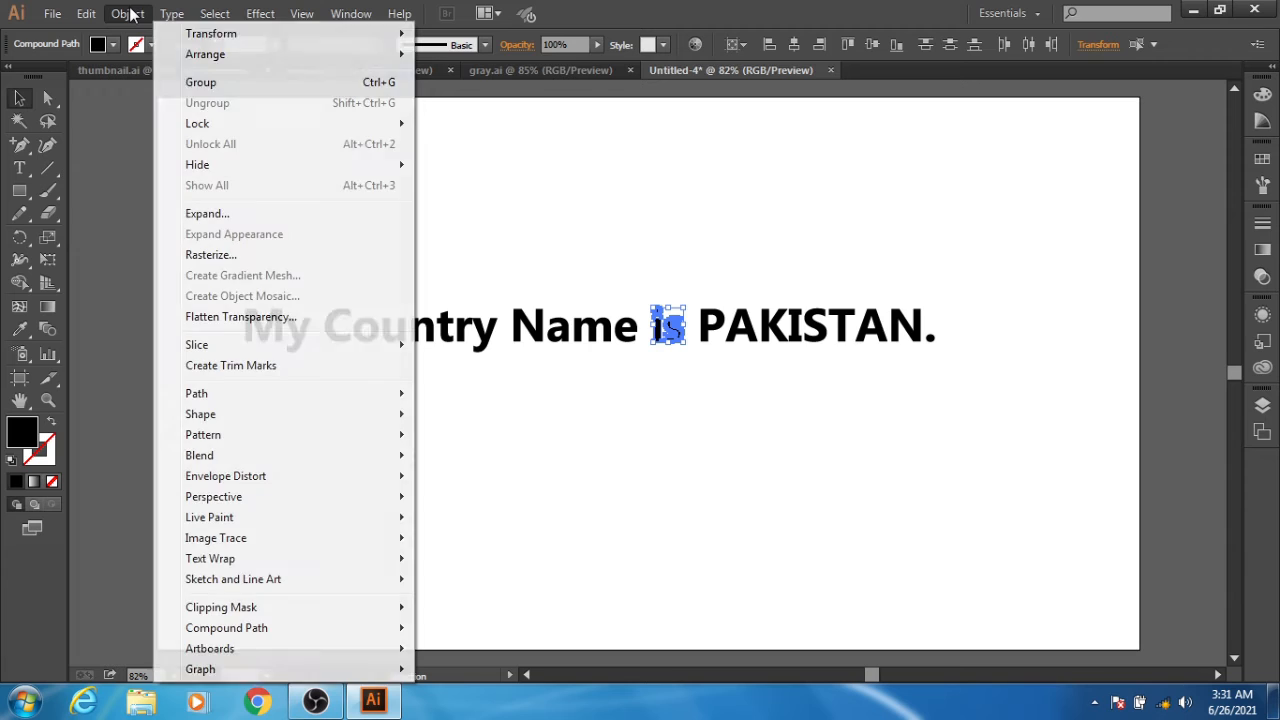
left_click(201, 84)
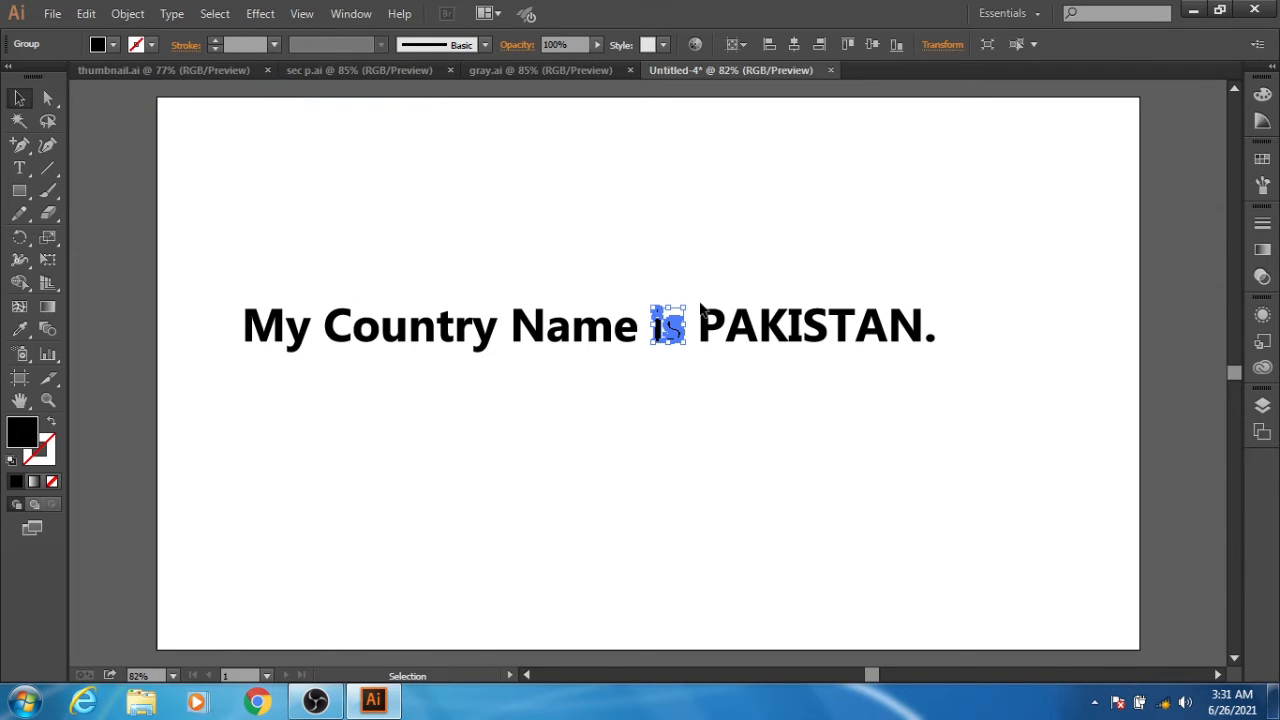
left_click_drag(700, 291, 941, 376)
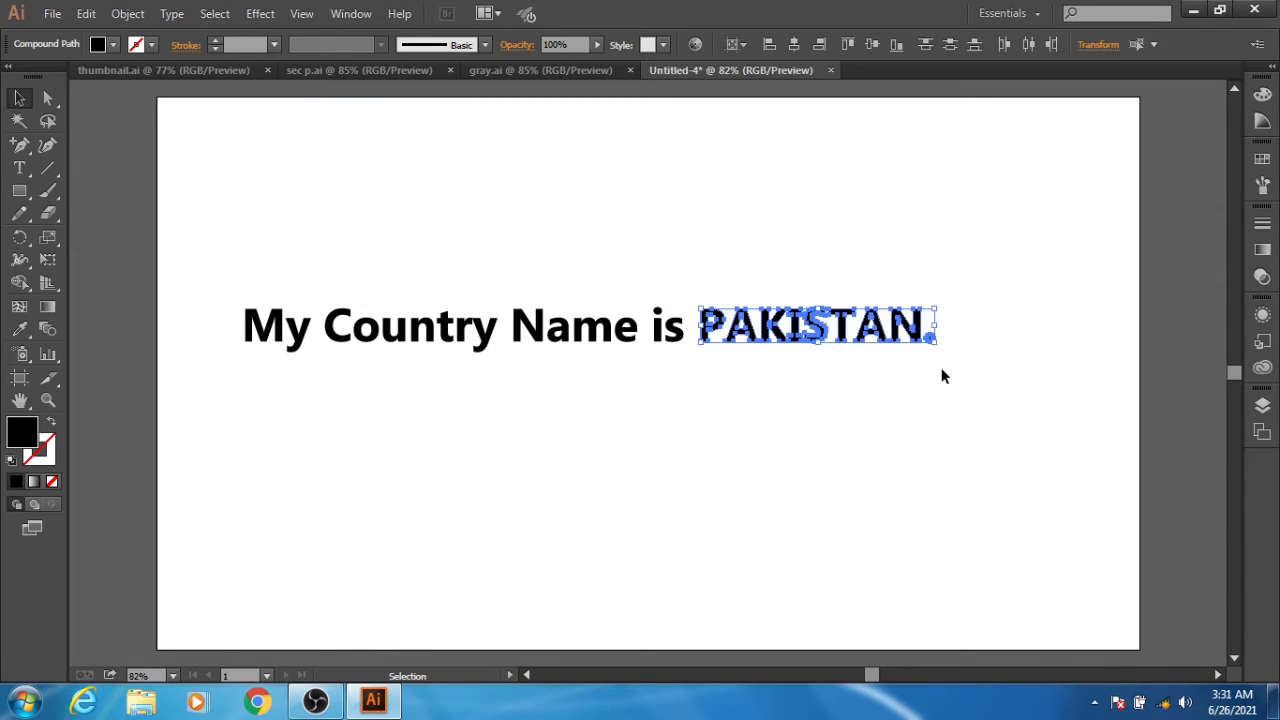
left_click(127, 14)
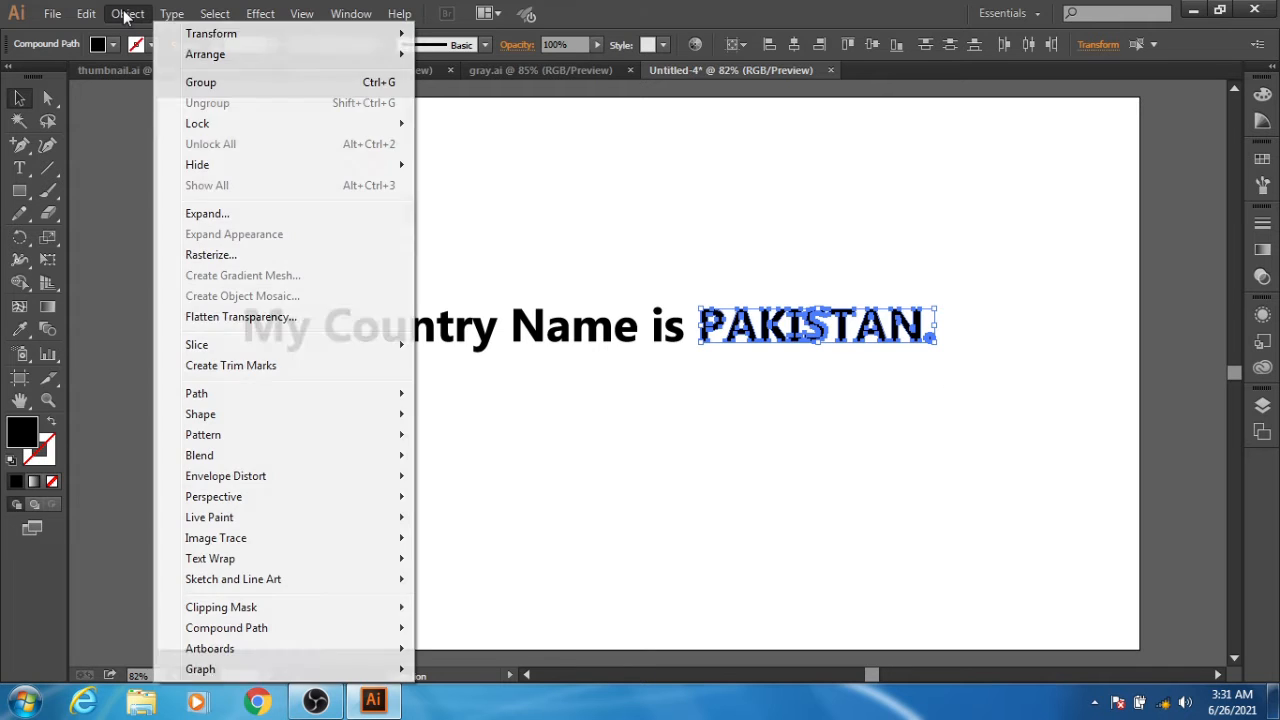
left_click(201, 86)
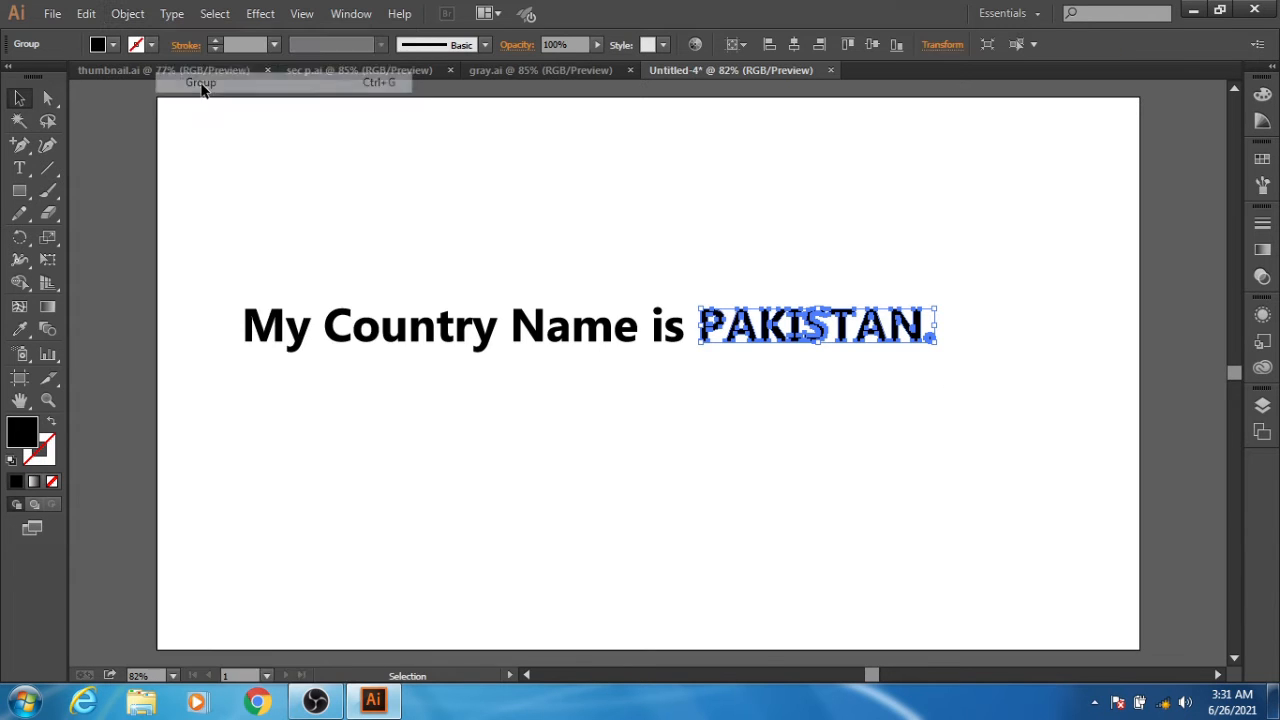
left_click(321, 198)
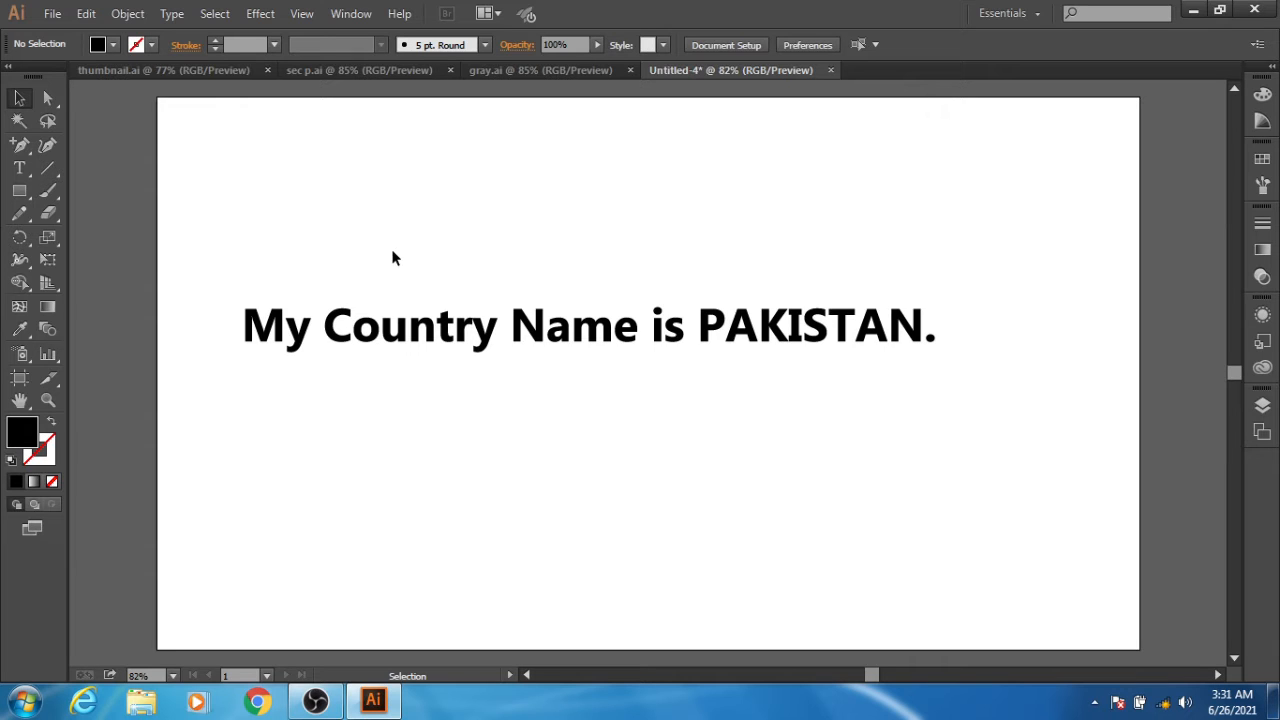
- Move "My" above and "is" below the line, and proportionally enlarge "Country", "Name" and "PAKISTAN." together to about the artboard's width
left_click_drag(278, 327, 341, 188)
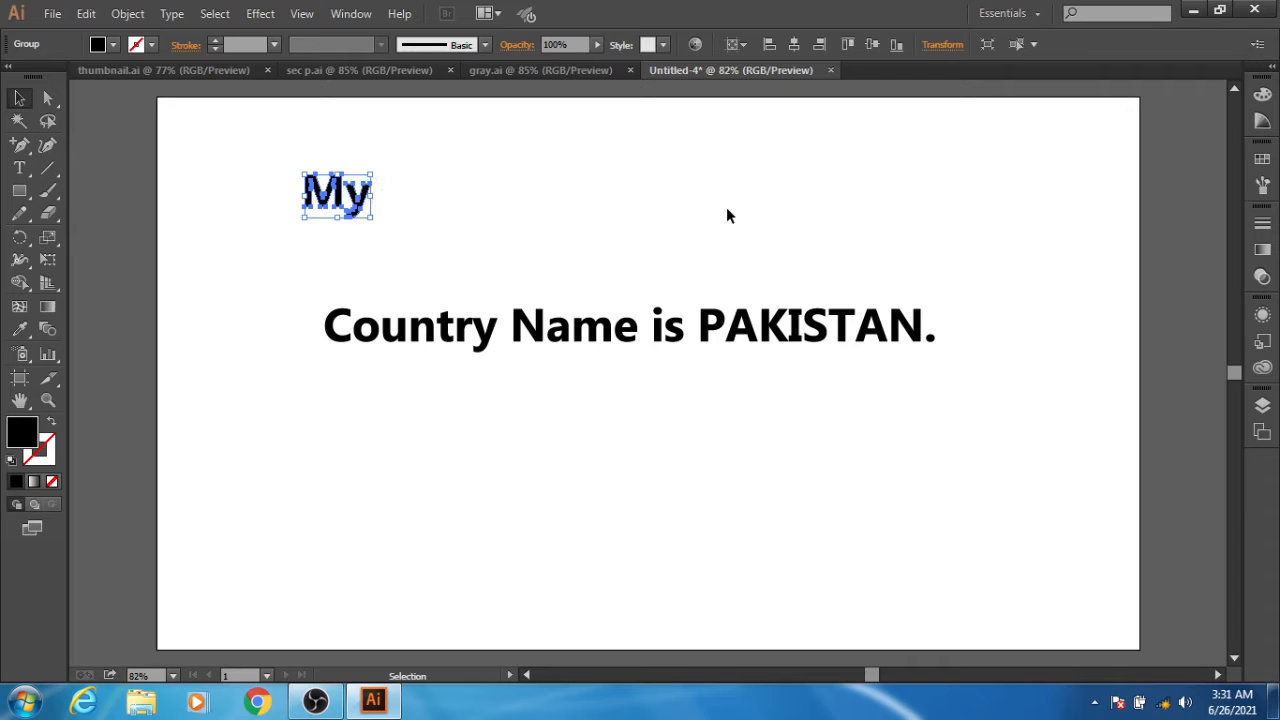
left_click_drag(673, 330, 343, 535)
left_click_drag(305, 278, 963, 418)
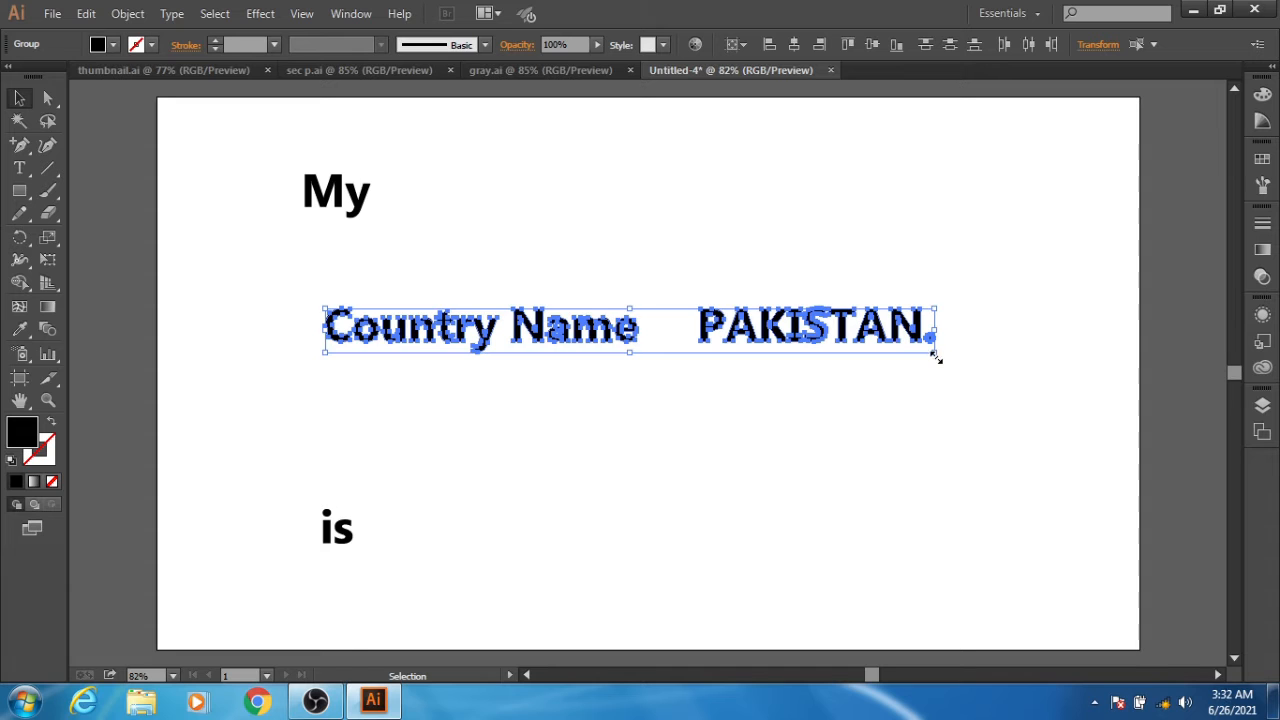
left_click_drag(936, 356, 1143, 402)
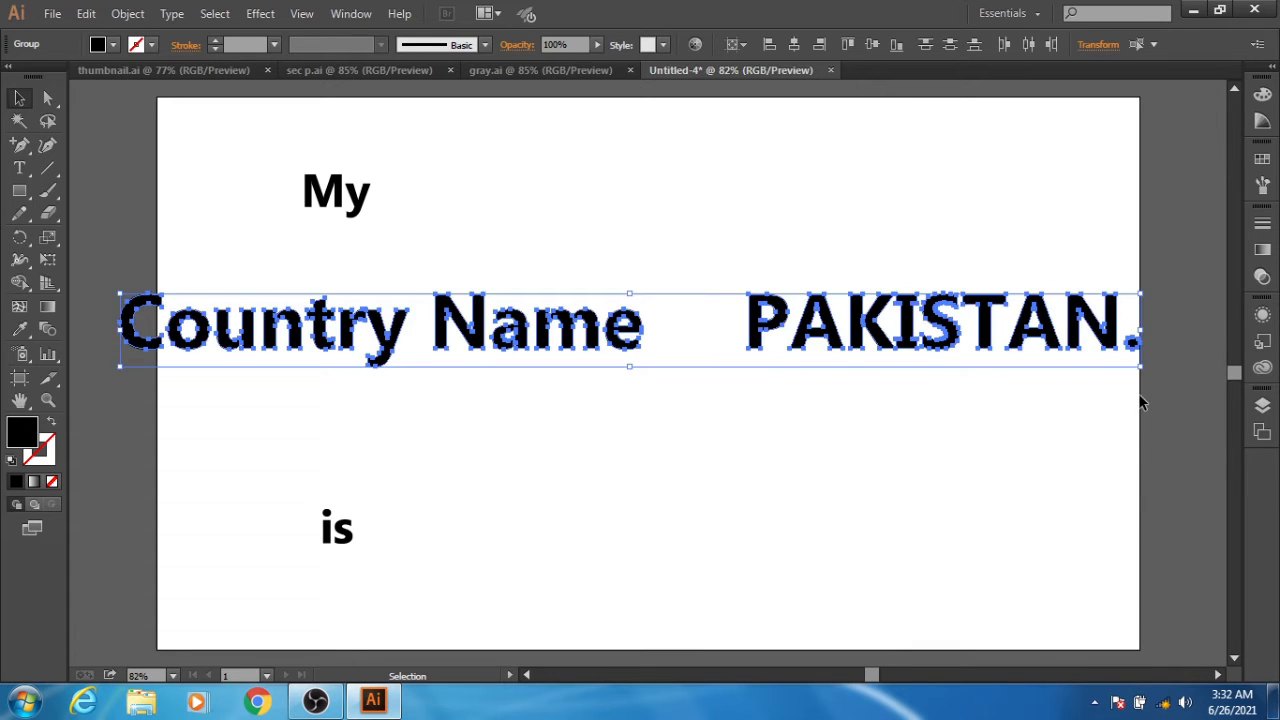
left_click(676, 562)
- Move "Name" down out of the way and place "Country" directly after "My", nudging it until the two words nearly touch
left_click_drag(470, 350, 500, 534)
left_click(277, 374)
left_click_drag(258, 350, 526, 221)
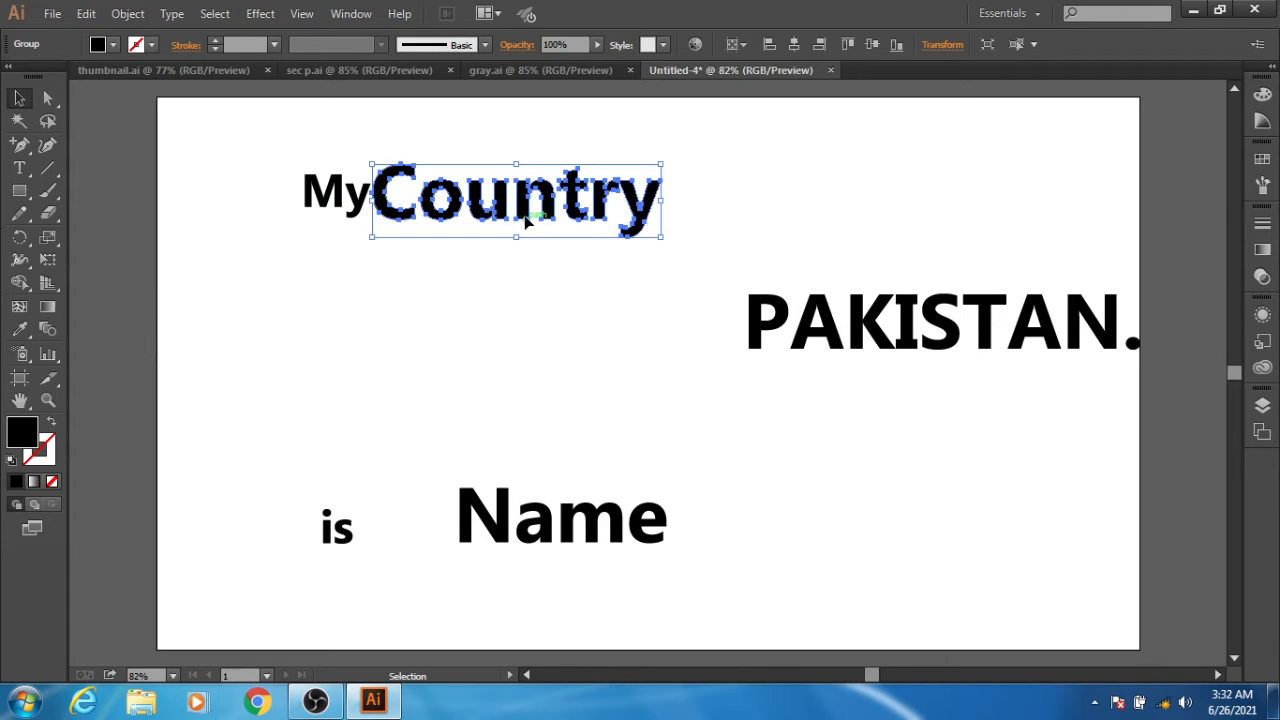
key("Right")
key("Right")
key("Right")
key("Right")
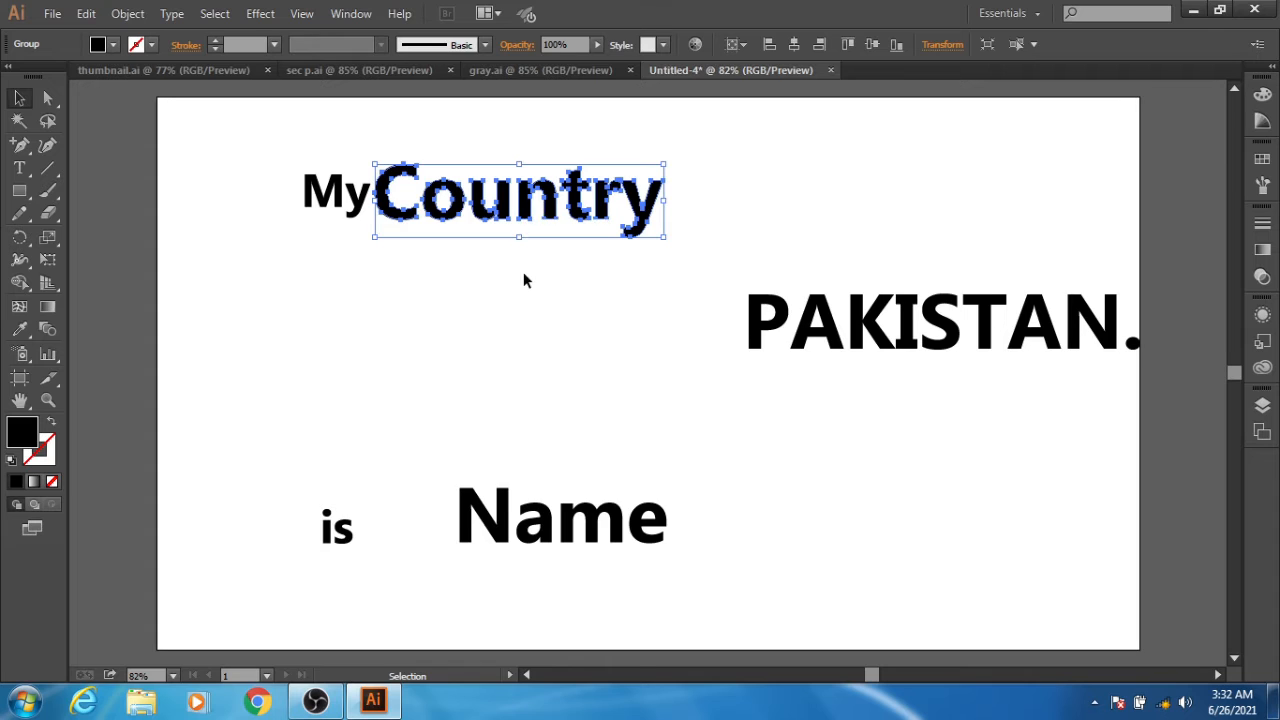
key("Left")
key("Left")
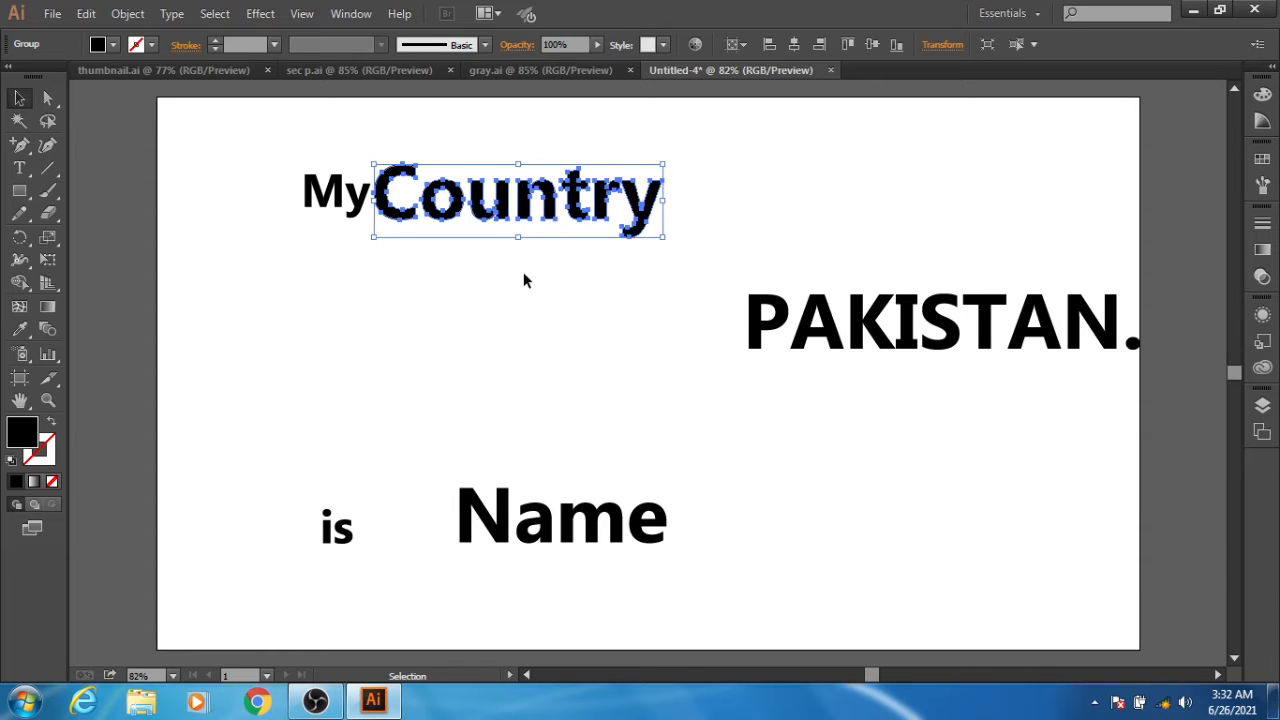
left_click(560, 334)
- Stack the remaining words tightly: "Name" beneath "Country" with "is" directly after it, and "PAKISTAN." on the line below
left_click_drag(758, 328, 788, 493)
left_click_drag(547, 525, 561, 268)
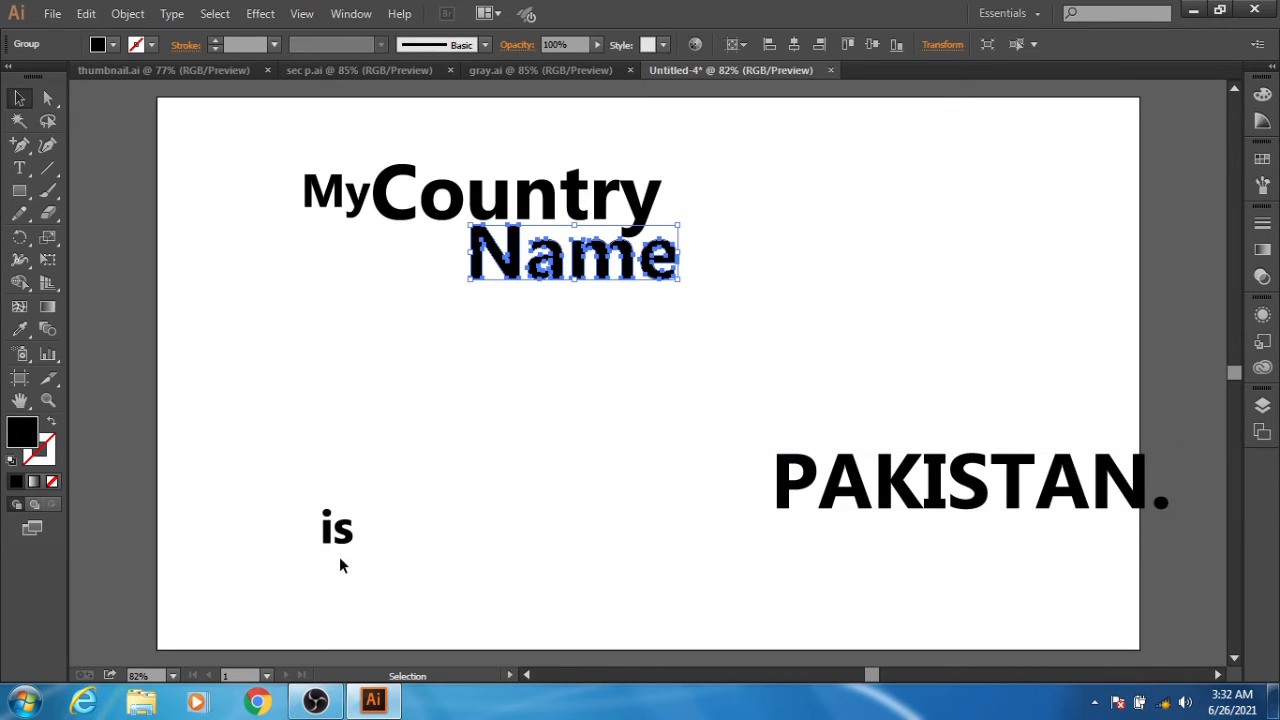
left_click_drag(354, 535, 726, 279)
left_click_drag(718, 267, 712, 276)
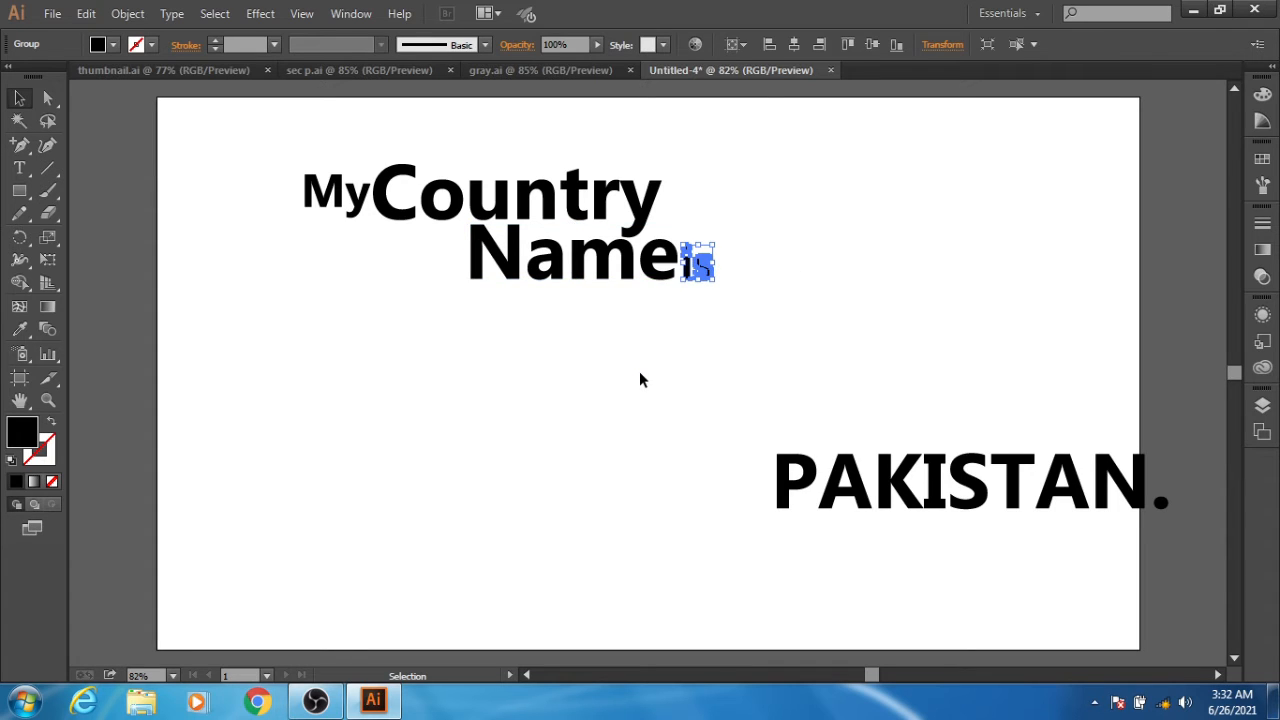
key("Left")
key("Left")
left_click(646, 393)
left_click_drag(871, 497, 593, 330)
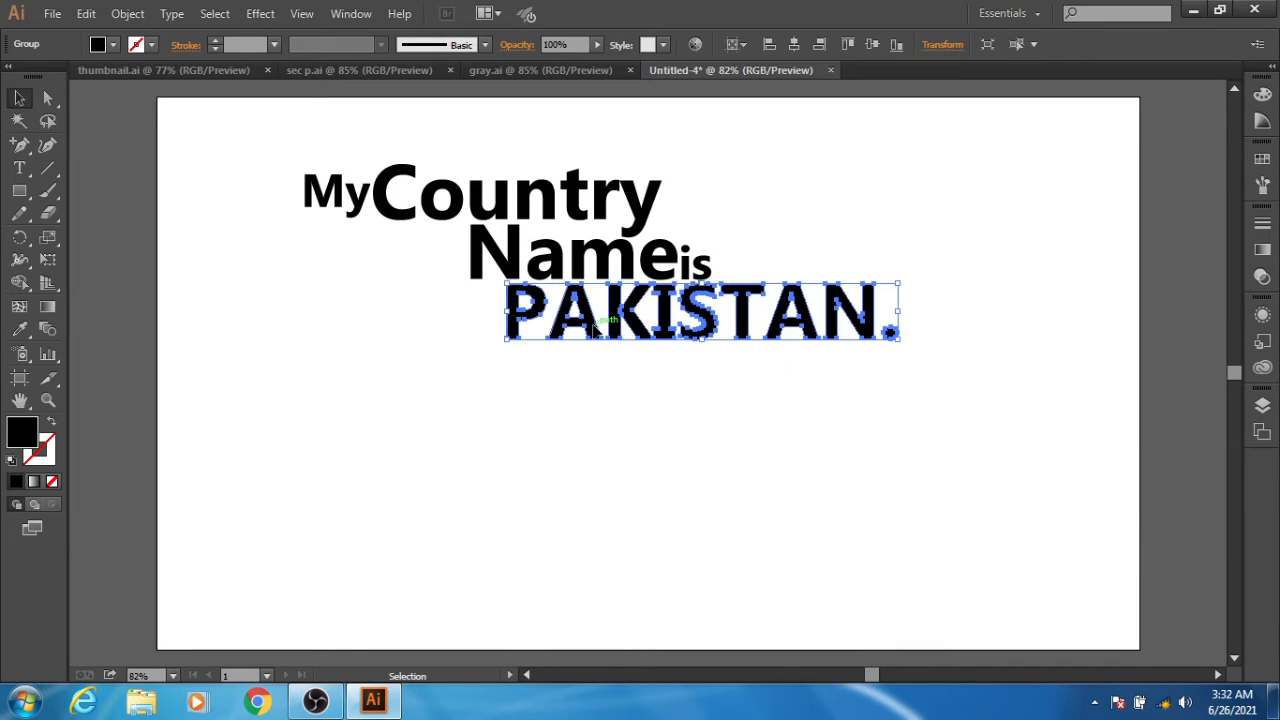
left_click(608, 400)
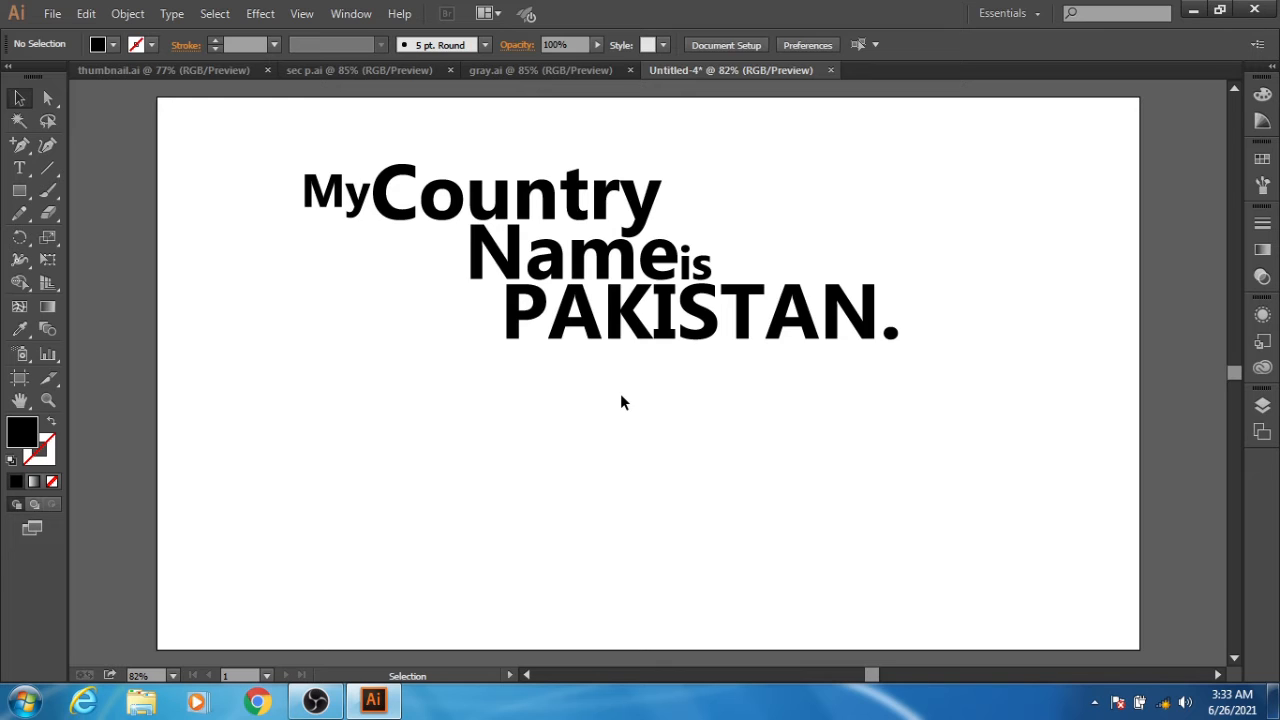
- Pull the upper-right anchor of the N in "Name" horizontally beneath "Country" to X 599 px, stopping just before the y's tail
key("a")
key("ctrl+plus")
key("ctrl+plus")
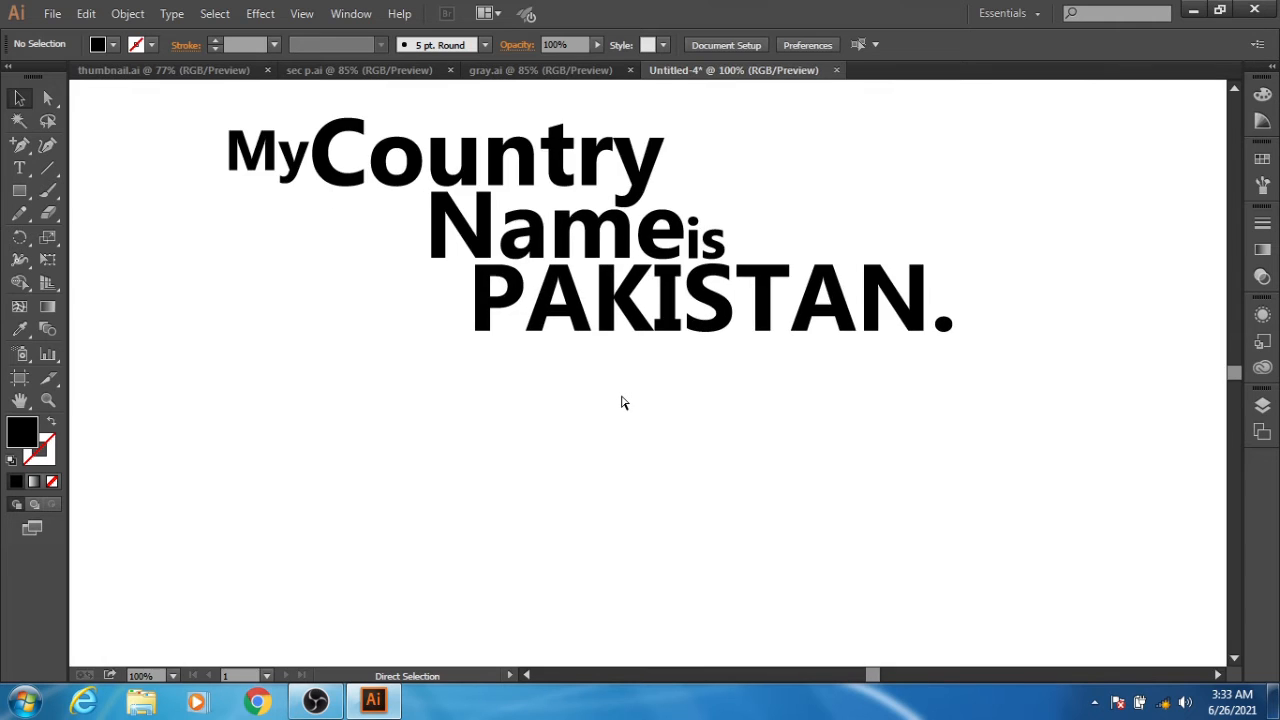
key("space")
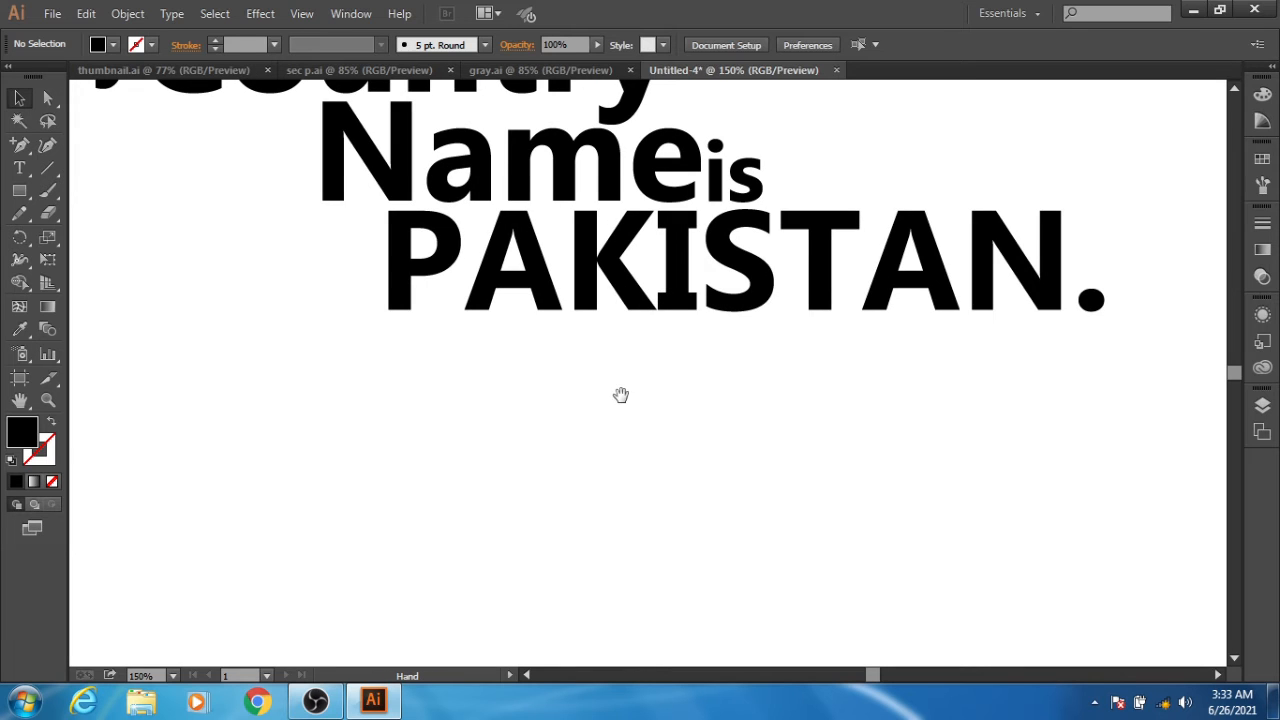
left_click_drag(503, 137, 504, 224)
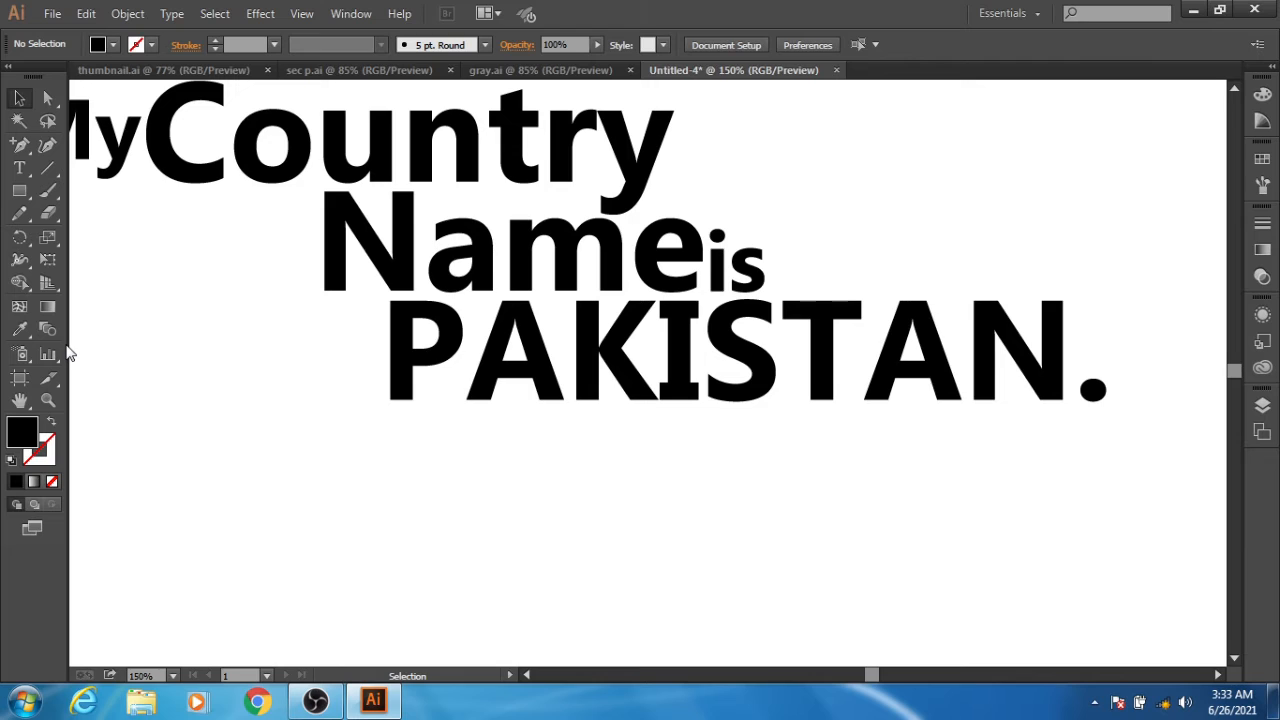
left_click(48, 98)
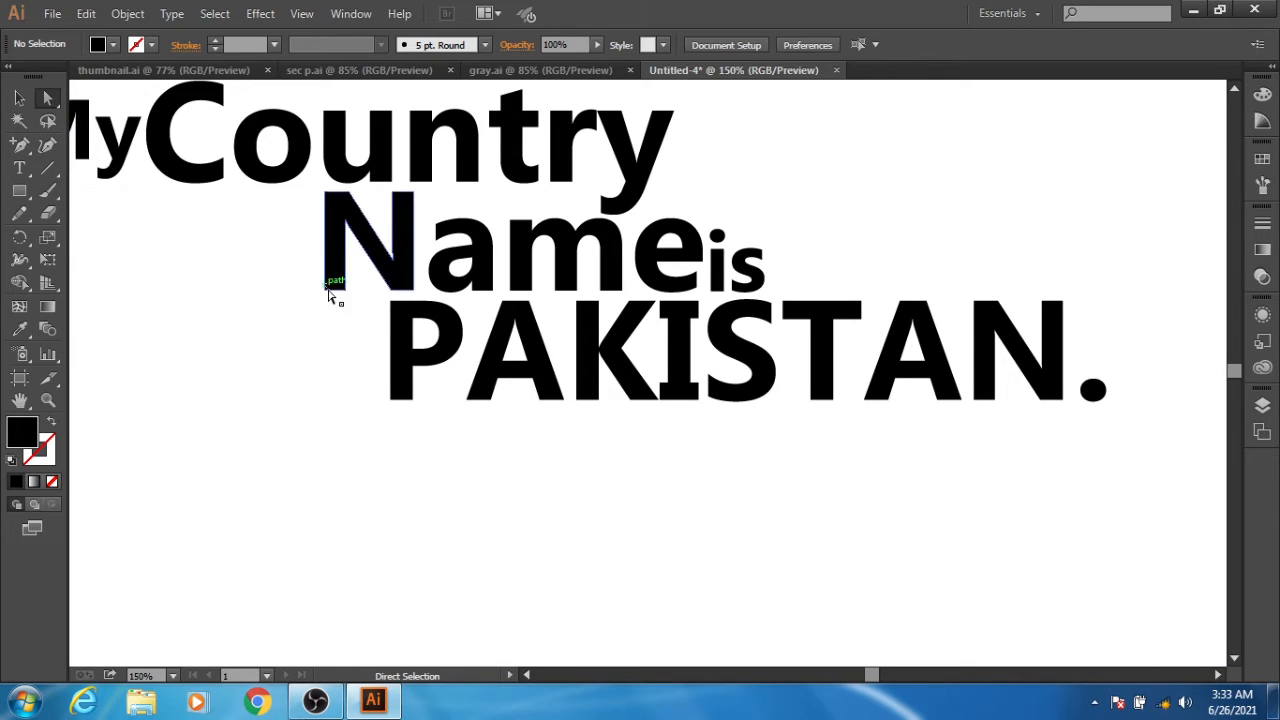
left_click(414, 192)
left_click_drag(414, 192, 593, 194)
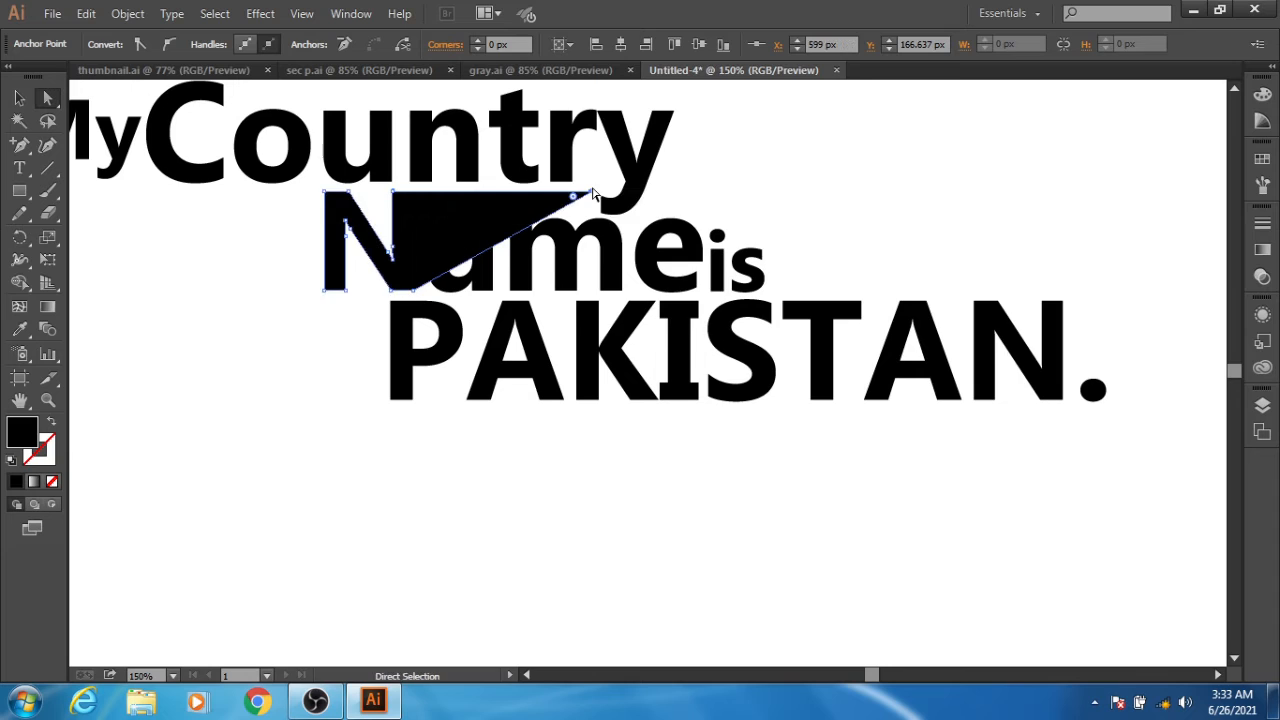
- Add an anchor point on the N's slanted edge and move it back to the stem at X 473 px, Y about 180 px
left_click(20, 148)
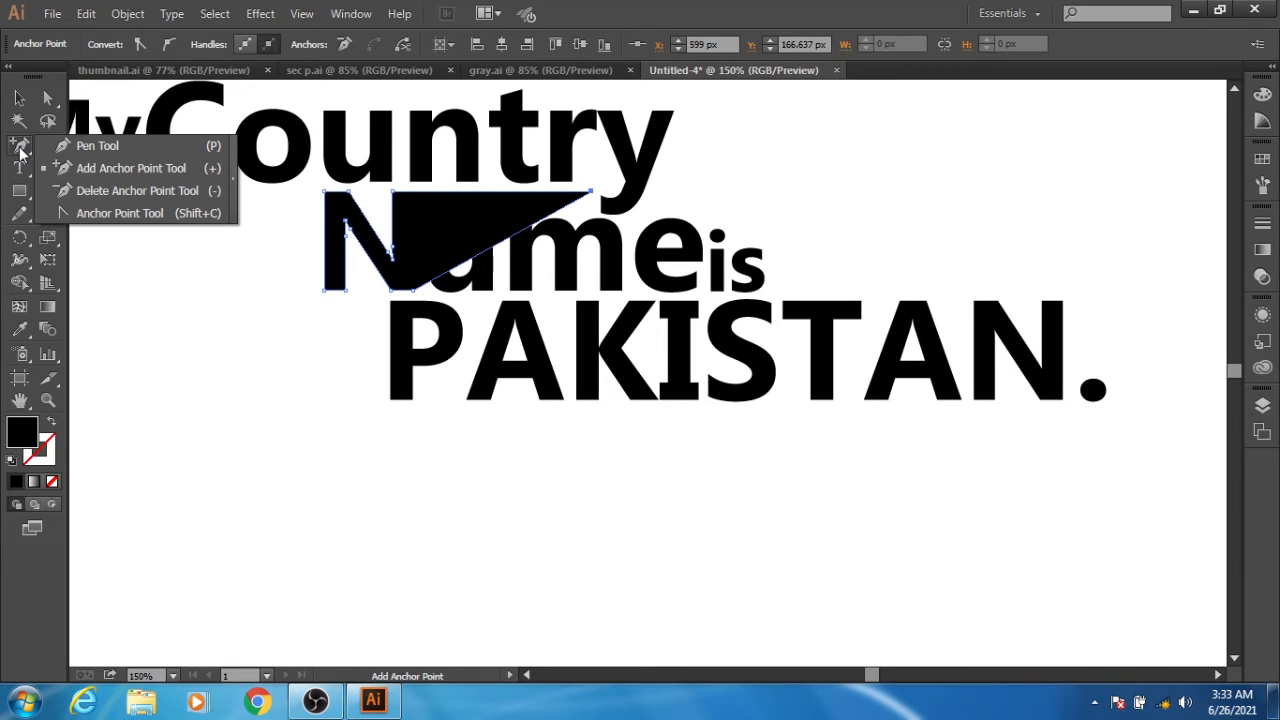
left_click(100, 168)
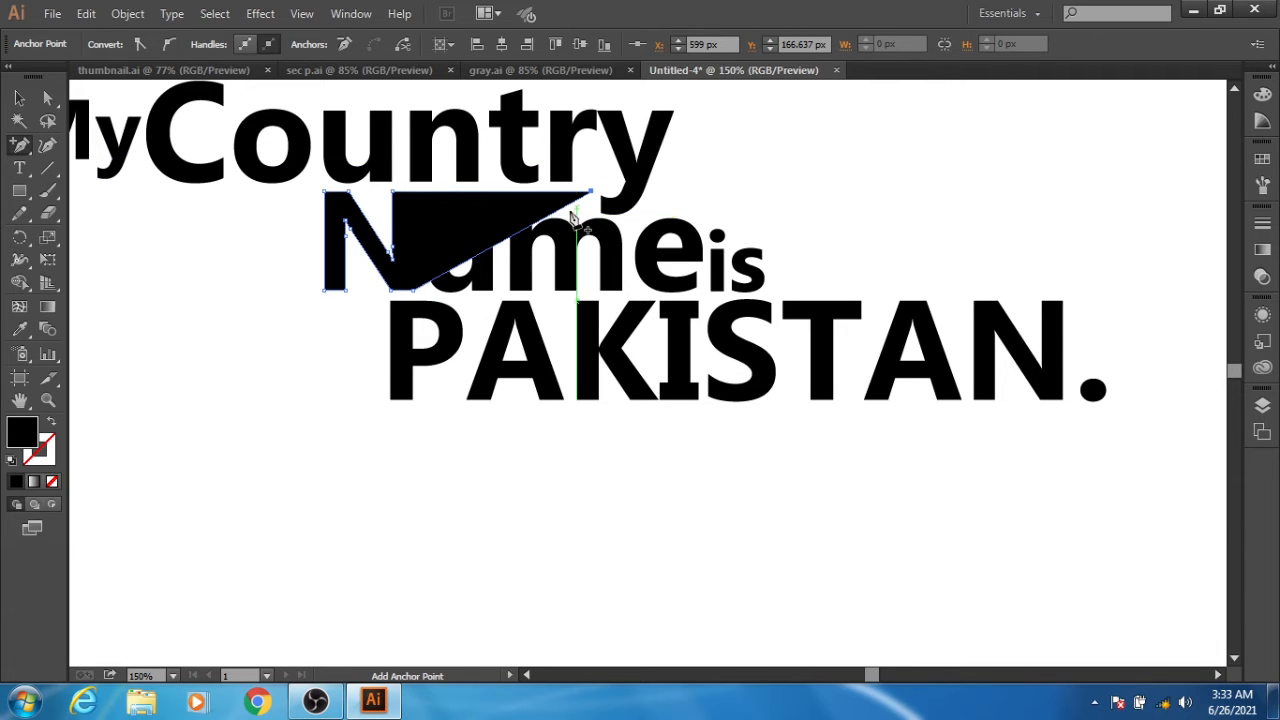
key("space")
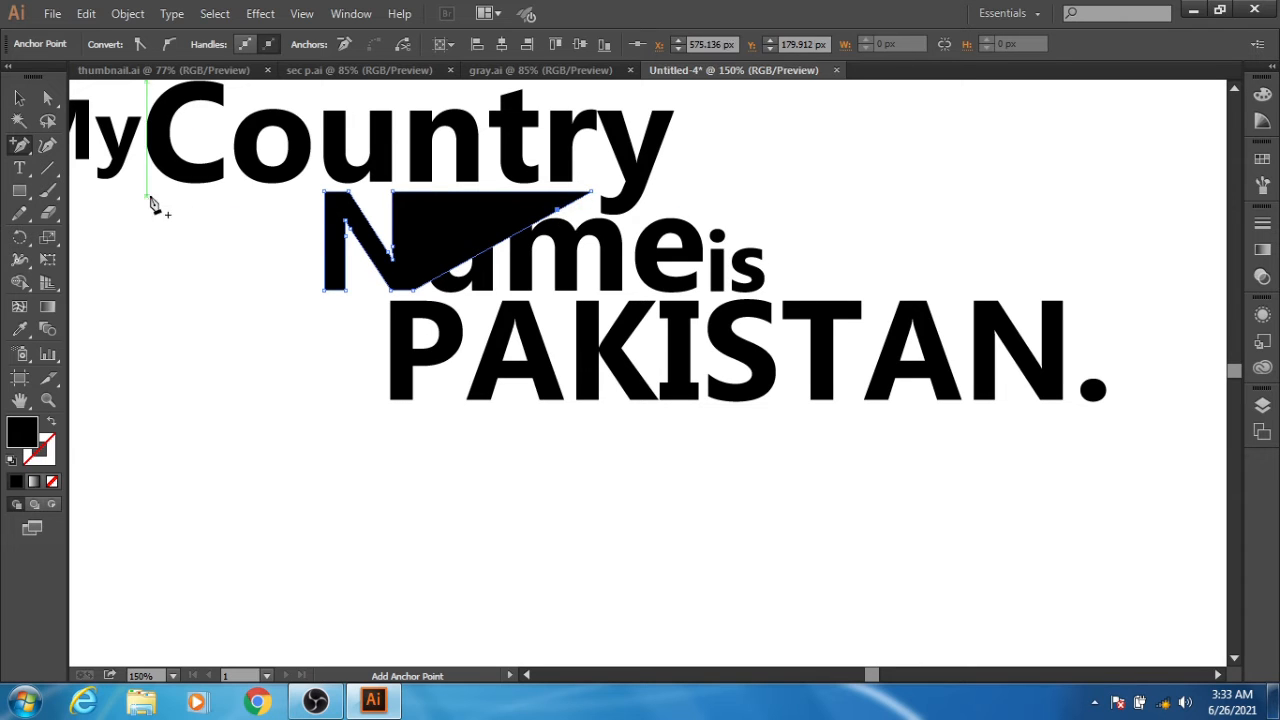
left_click(49, 99)
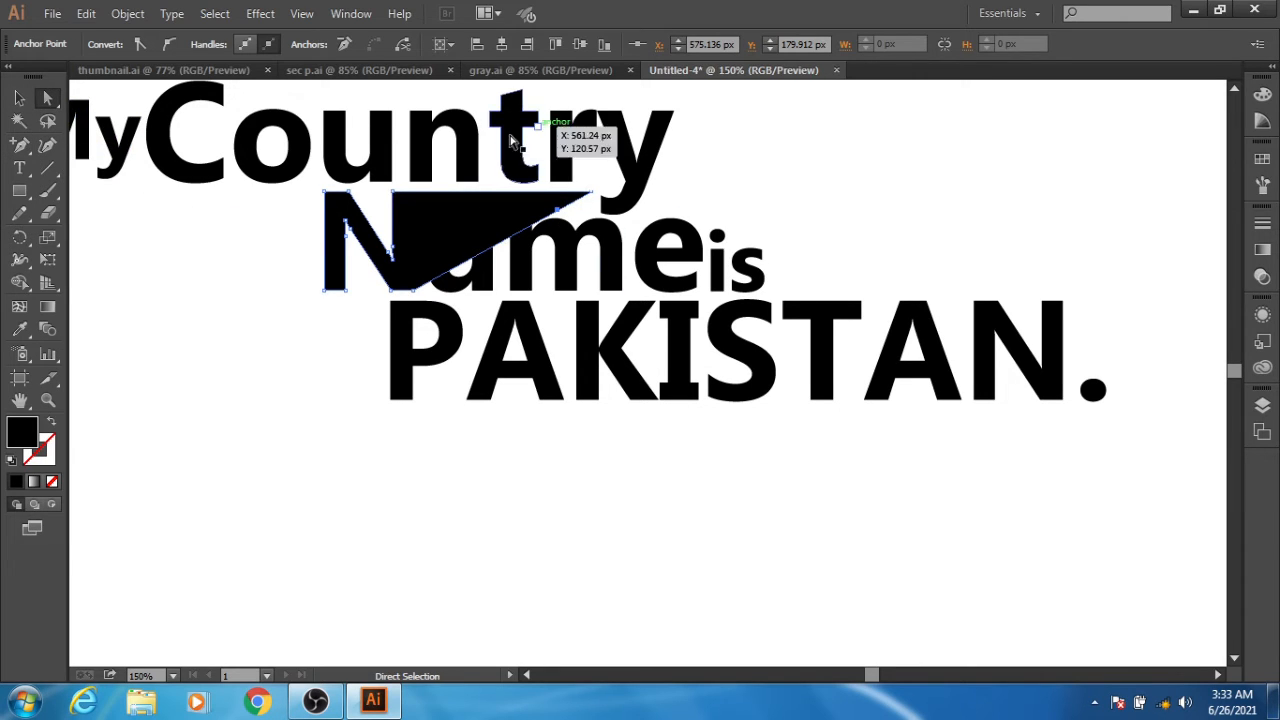
left_click_drag(558, 212, 414, 211)
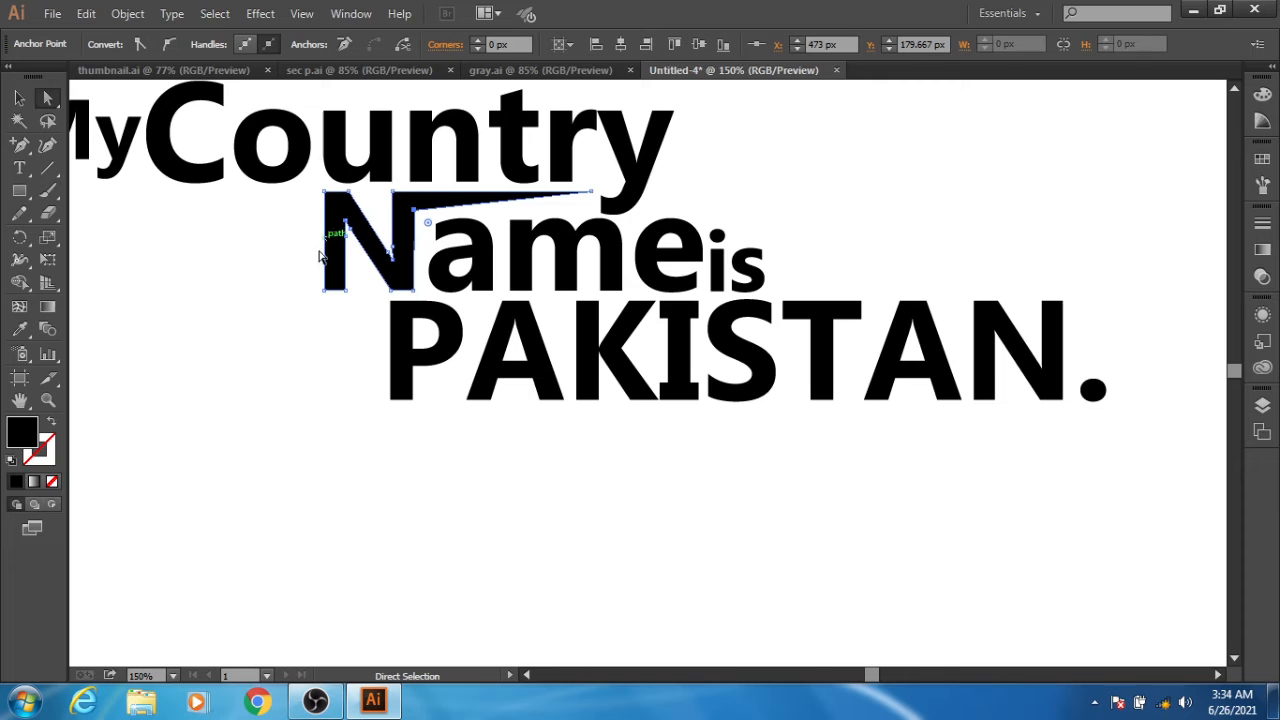
- Round the N's outer corner where the stem meets the extended bar to about 11.22 px, and deselect the letter
key("space")
left_click(393, 192)
left_click_drag(406, 207, 409, 212)
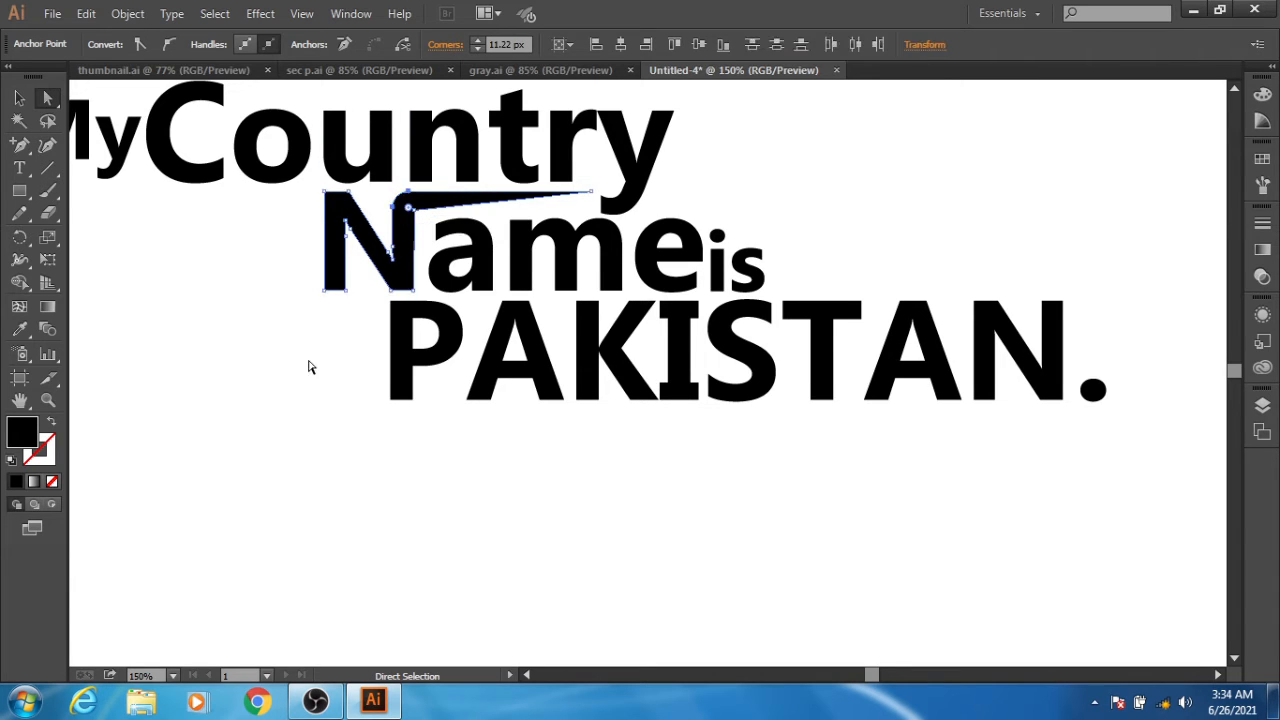
left_click(288, 401)
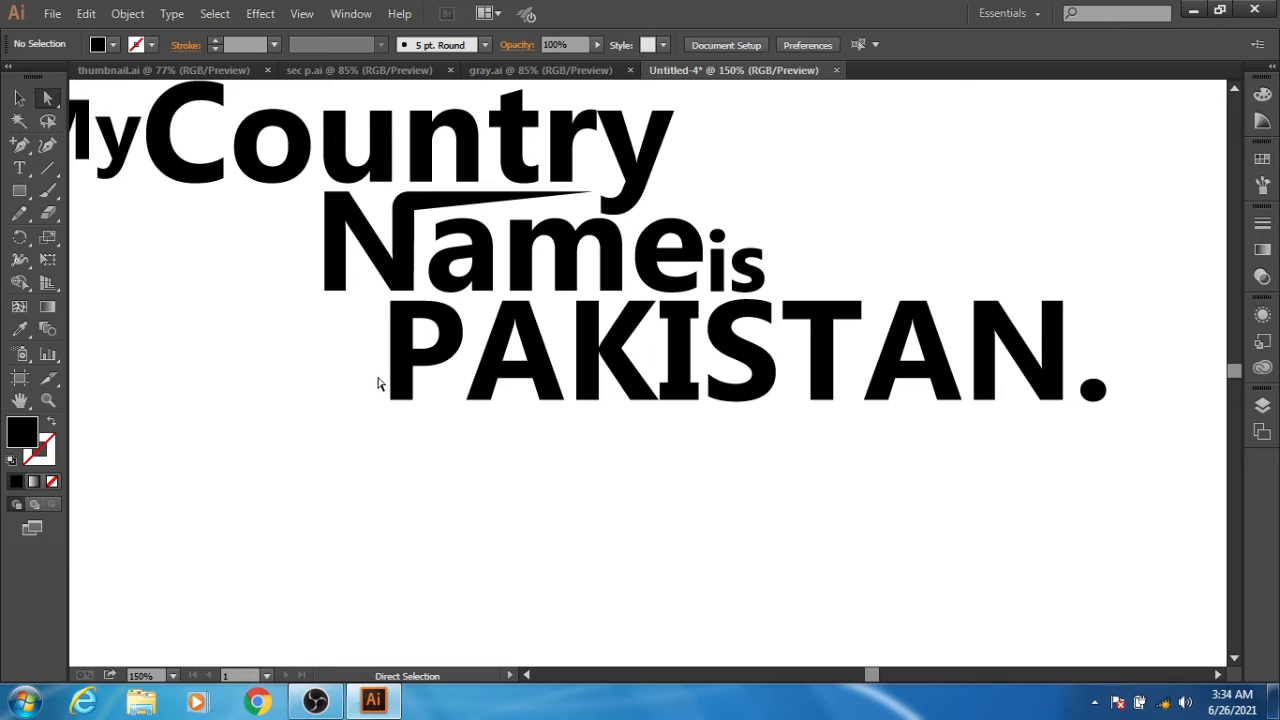
- Lower the base of the P in "PAKISTAN." and stretch its lower-right anchor beneath the word to about X 934 px, Y 328 px
left_click_drag(373, 388, 1063, 414)
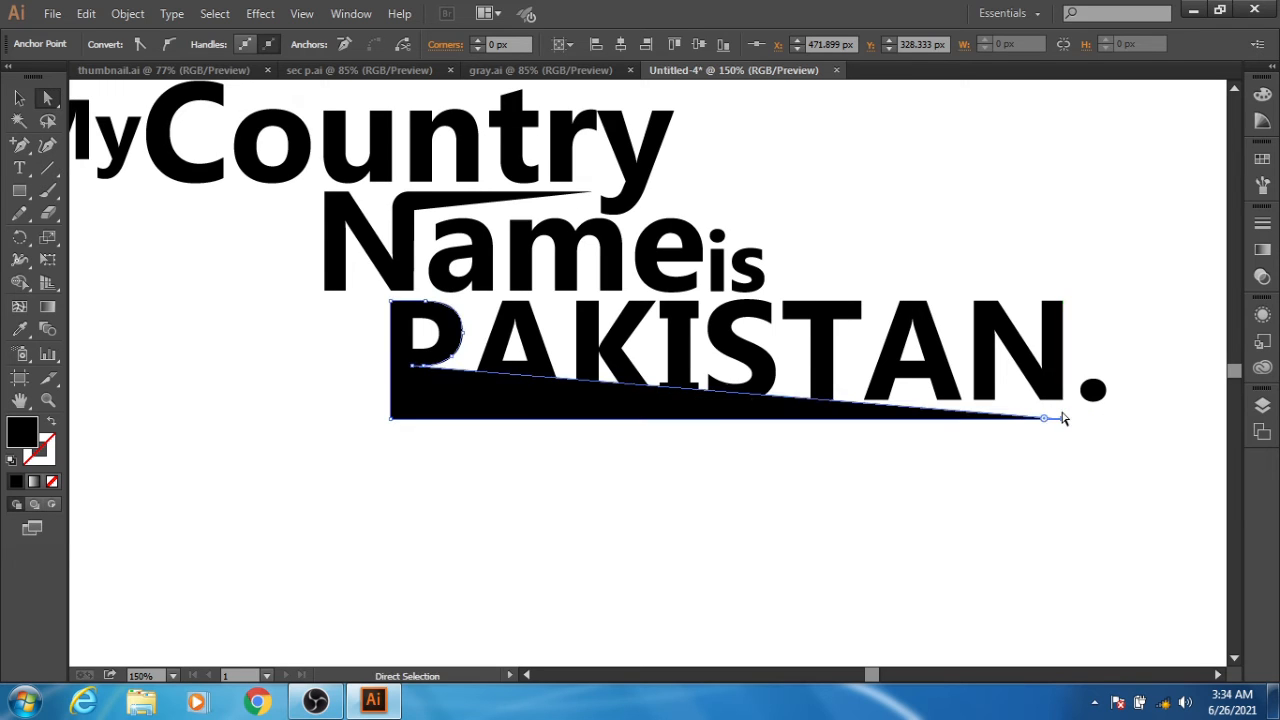
- Add an anchor point on the slanted edge of the P's extension and move it back to the stem at about X 472 px, Y 316 px
left_click(23, 144)
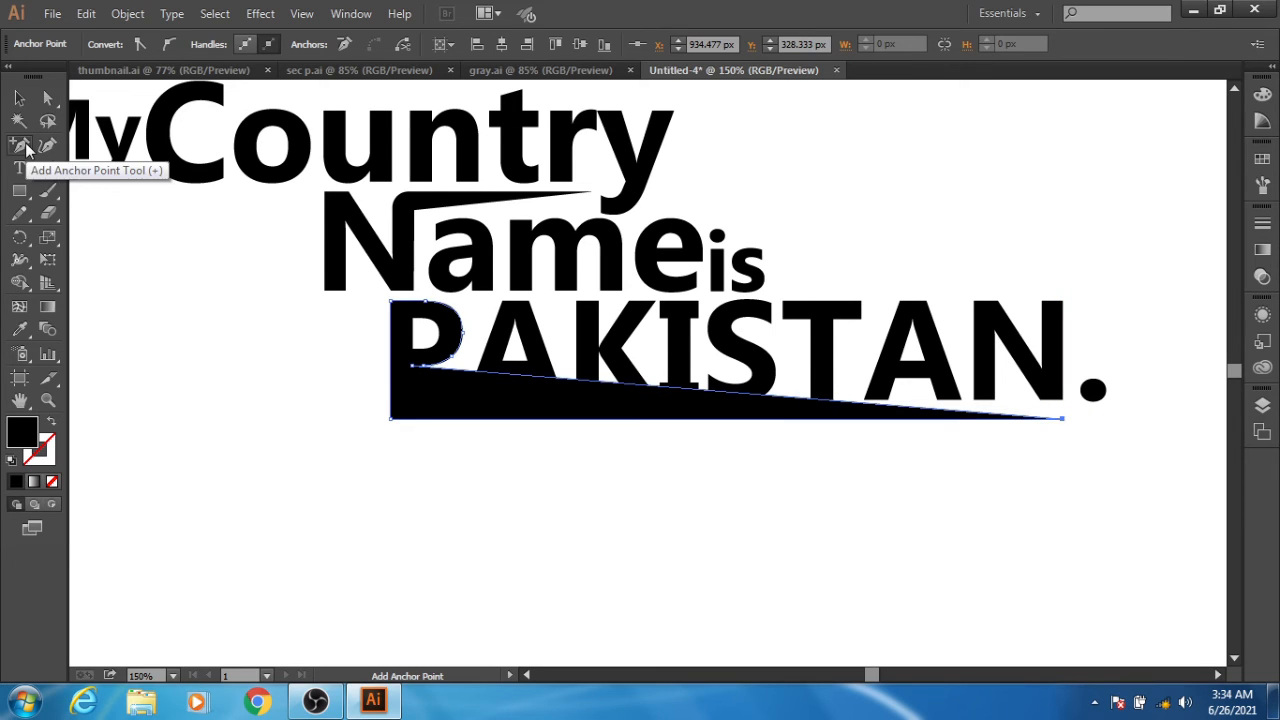
left_click(934, 410)
left_click(48, 97)
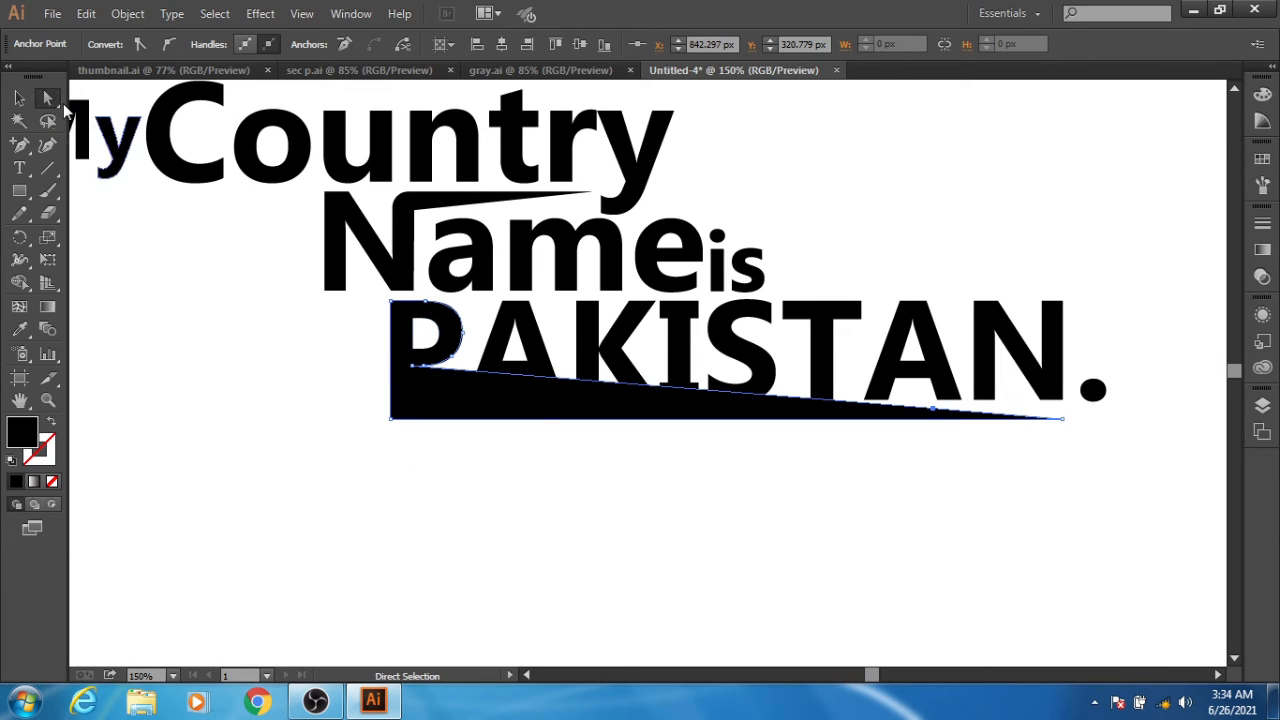
left_click_drag(936, 413, 414, 405)
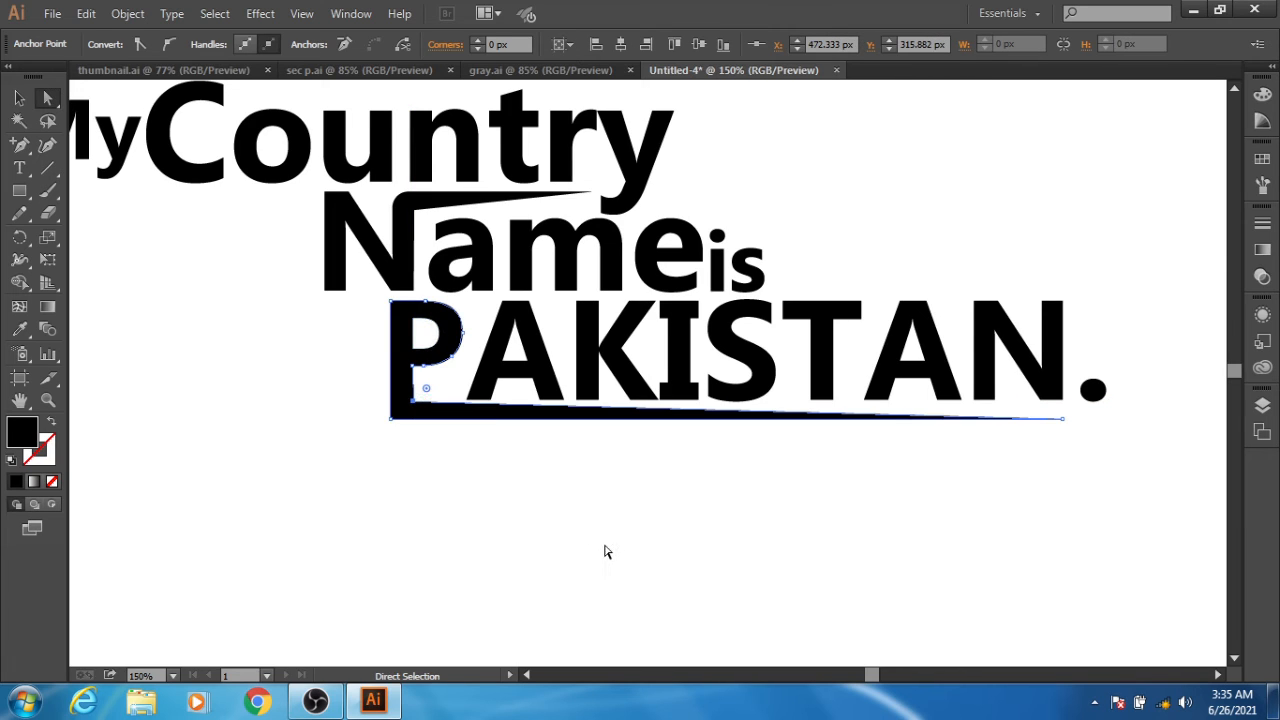
left_click(548, 554)
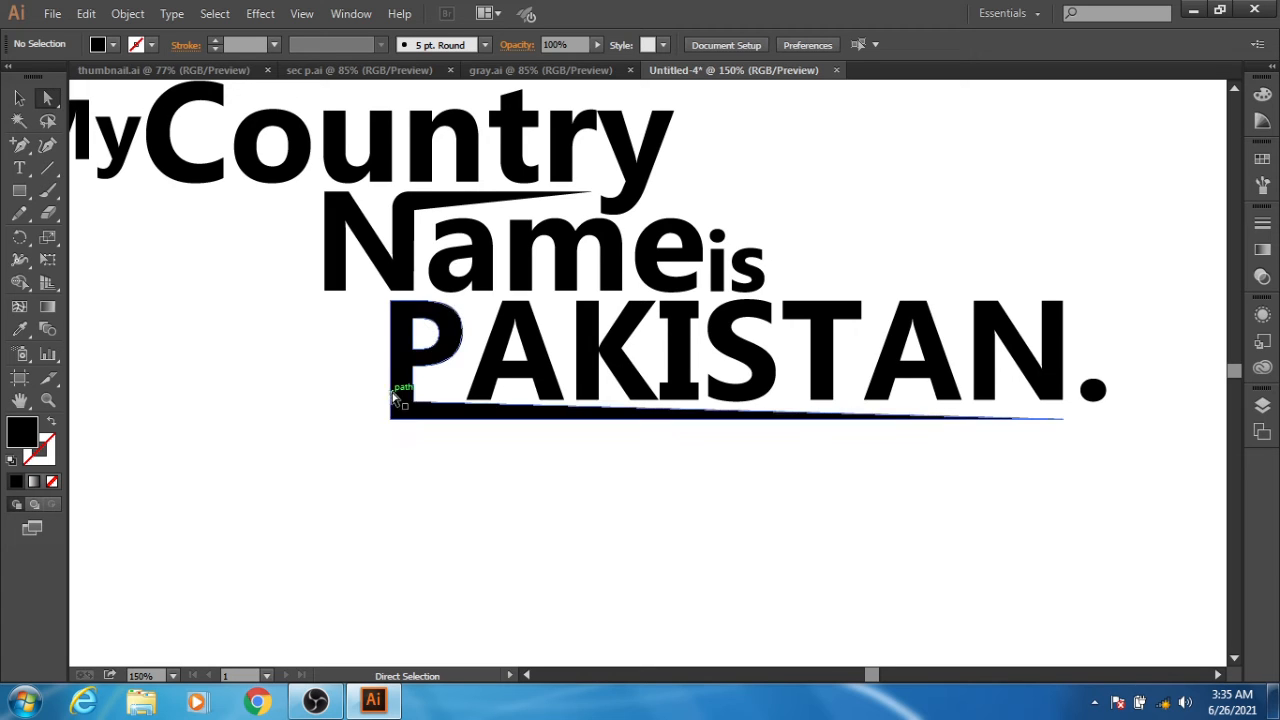
- Round the P's lower outer corner where the stem meets the extended bar, and deselect the letter
key("space")
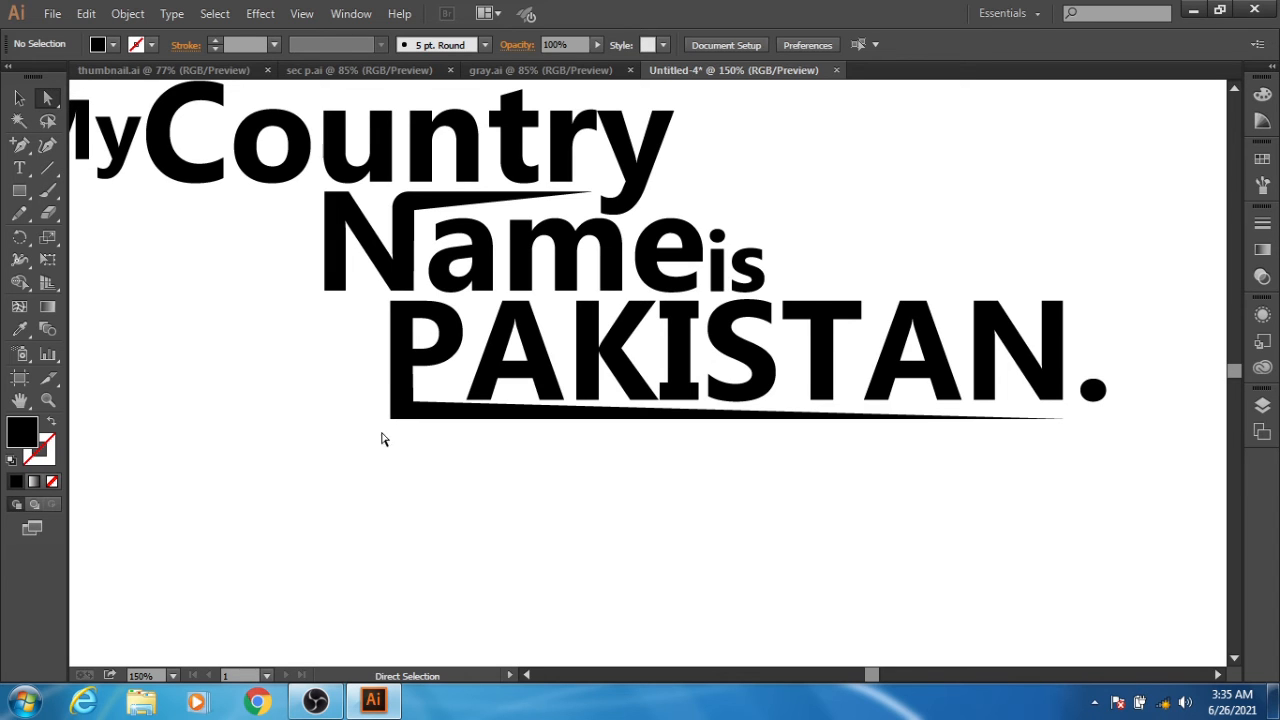
left_click(391, 418)
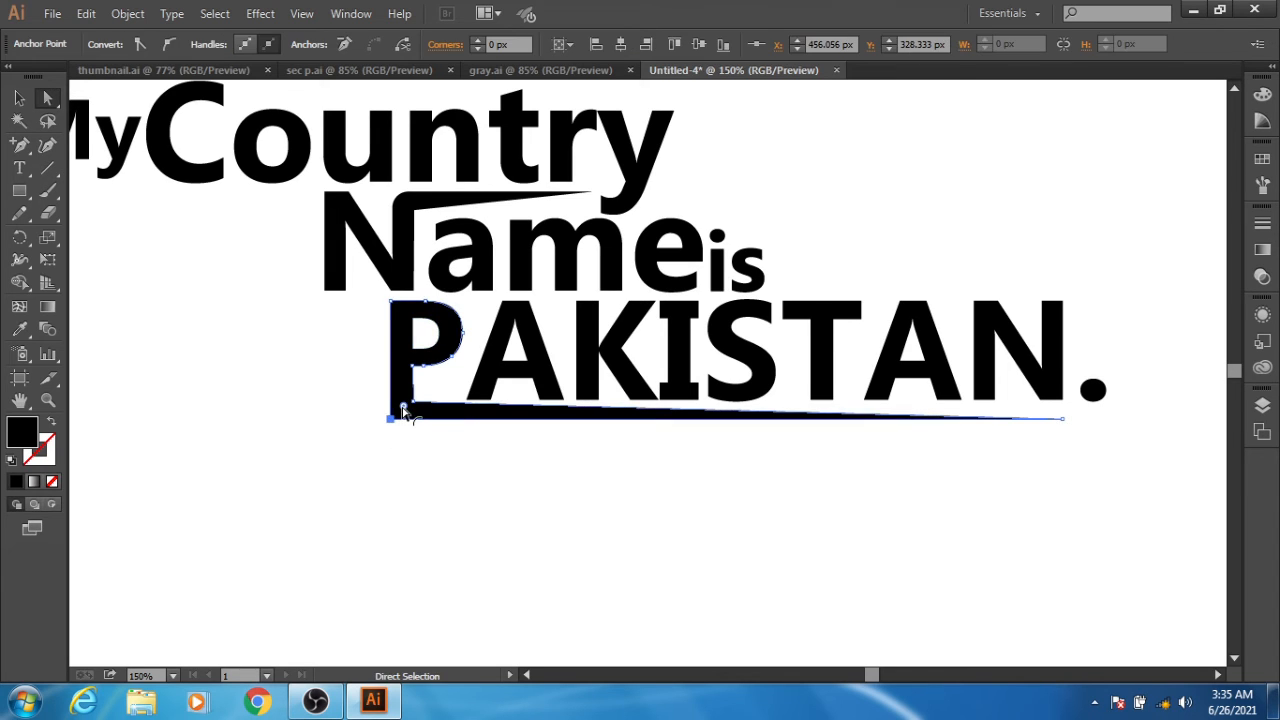
left_click_drag(404, 410, 403, 409)
left_click(408, 458)
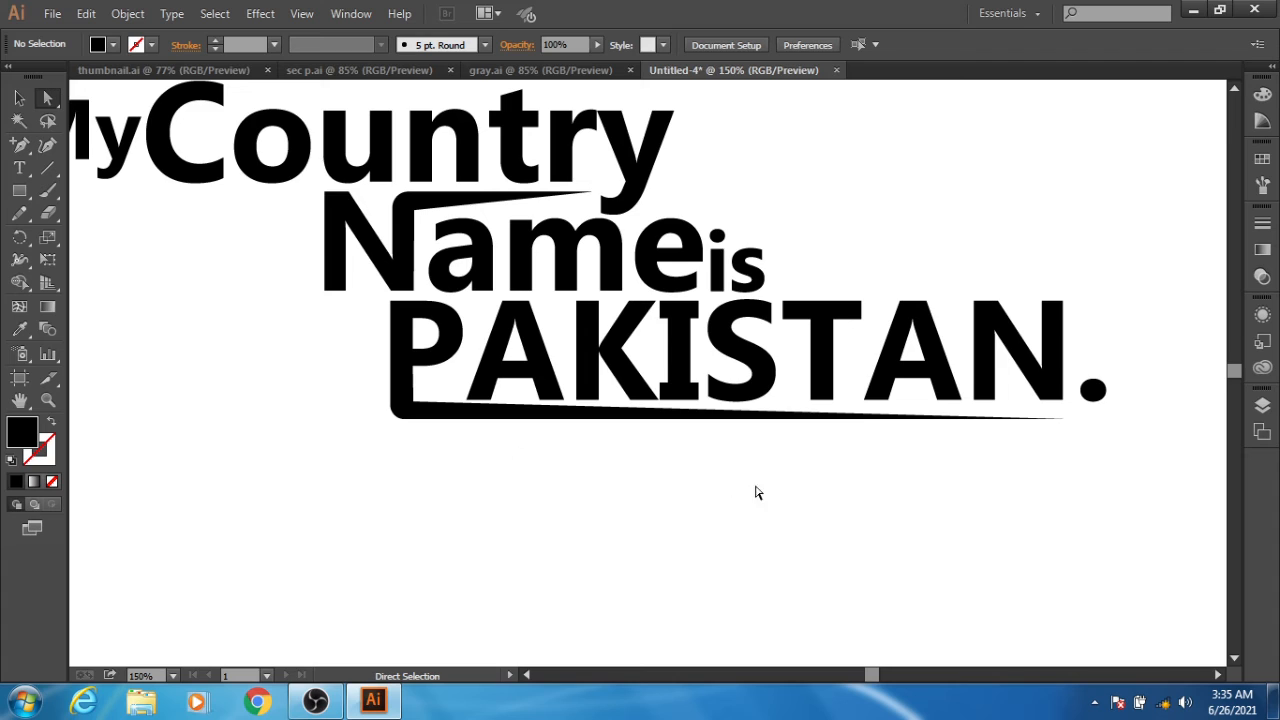
- Nudge the pointed tip of the P's bar up 3 px to Y 325.333 px, and deselect the letter
left_click(1064, 420)
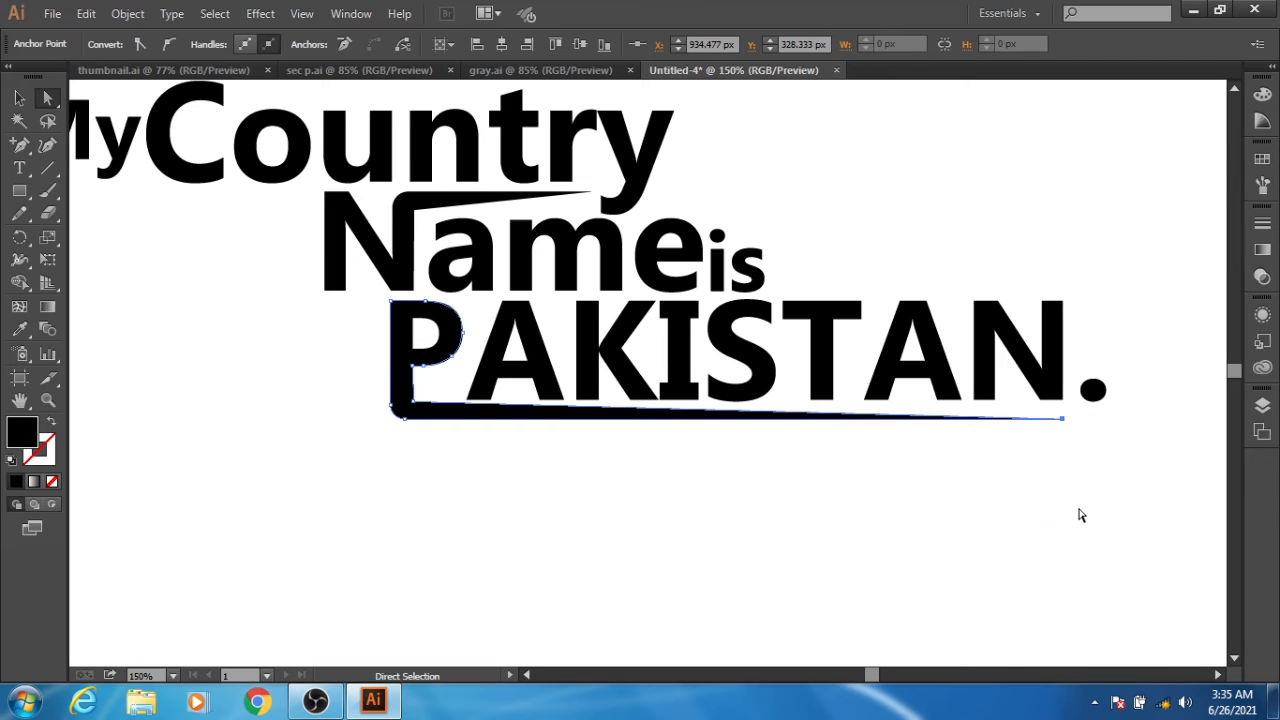
key("Up")
key("Up")
key("Up")
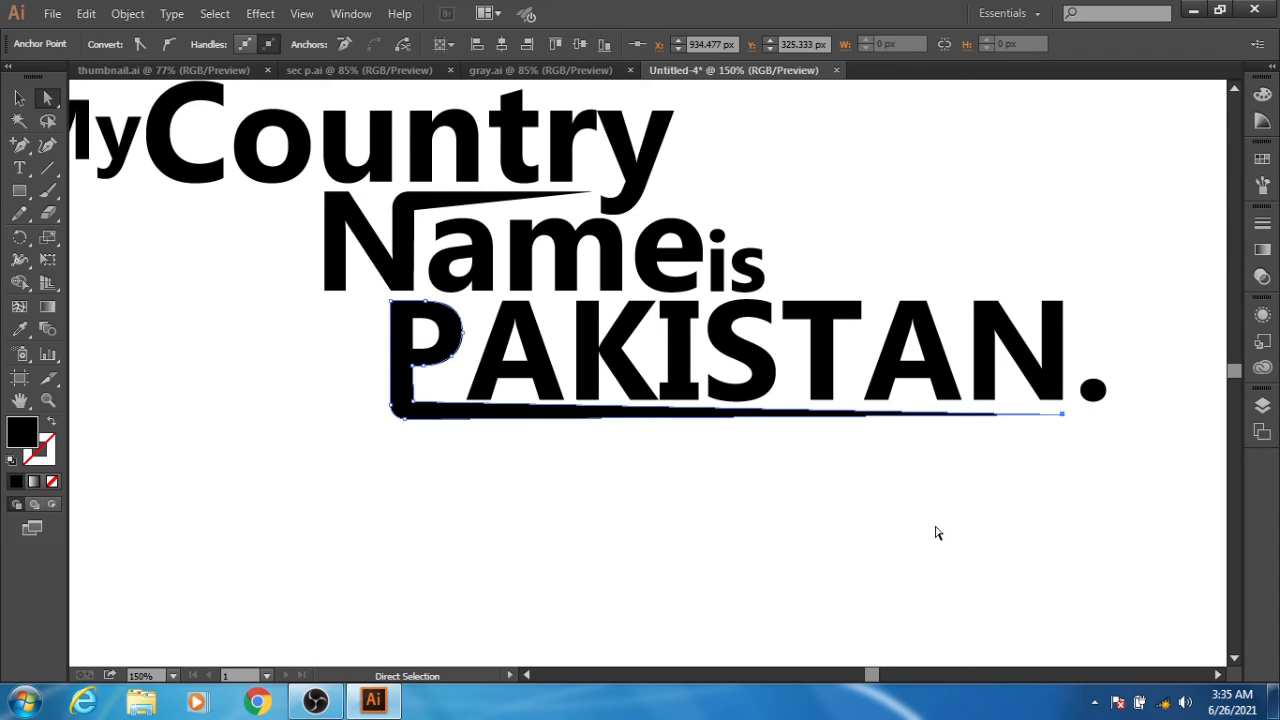
left_click(937, 533)
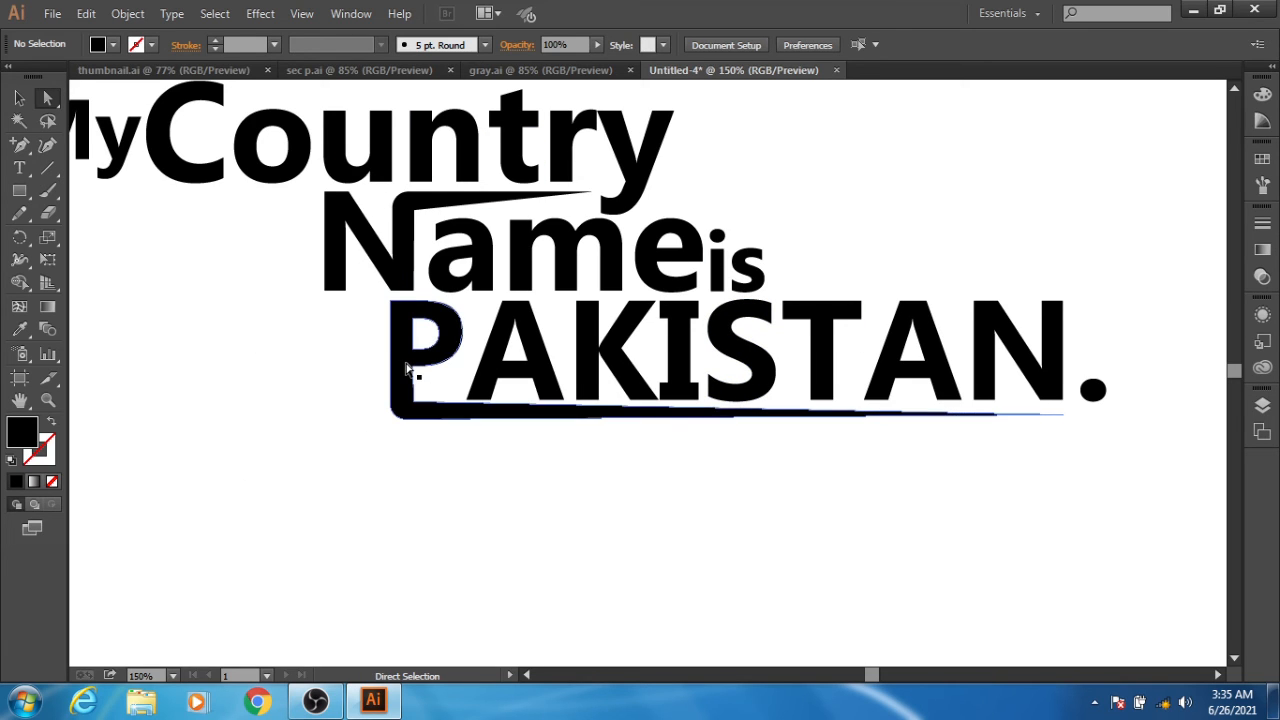
- Fit the artboard in the window and group all the lettering into one object
key("ctrl")
key("ctrl+0")
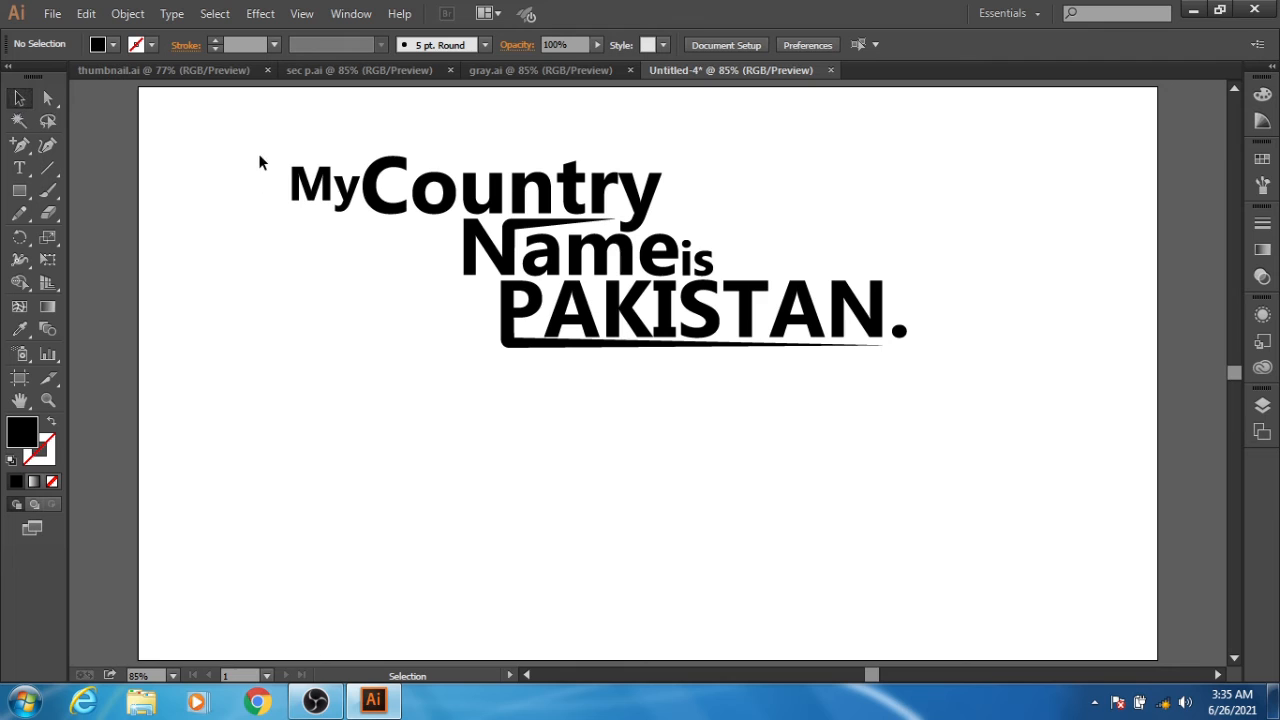
left_click_drag(260, 146, 975, 425)
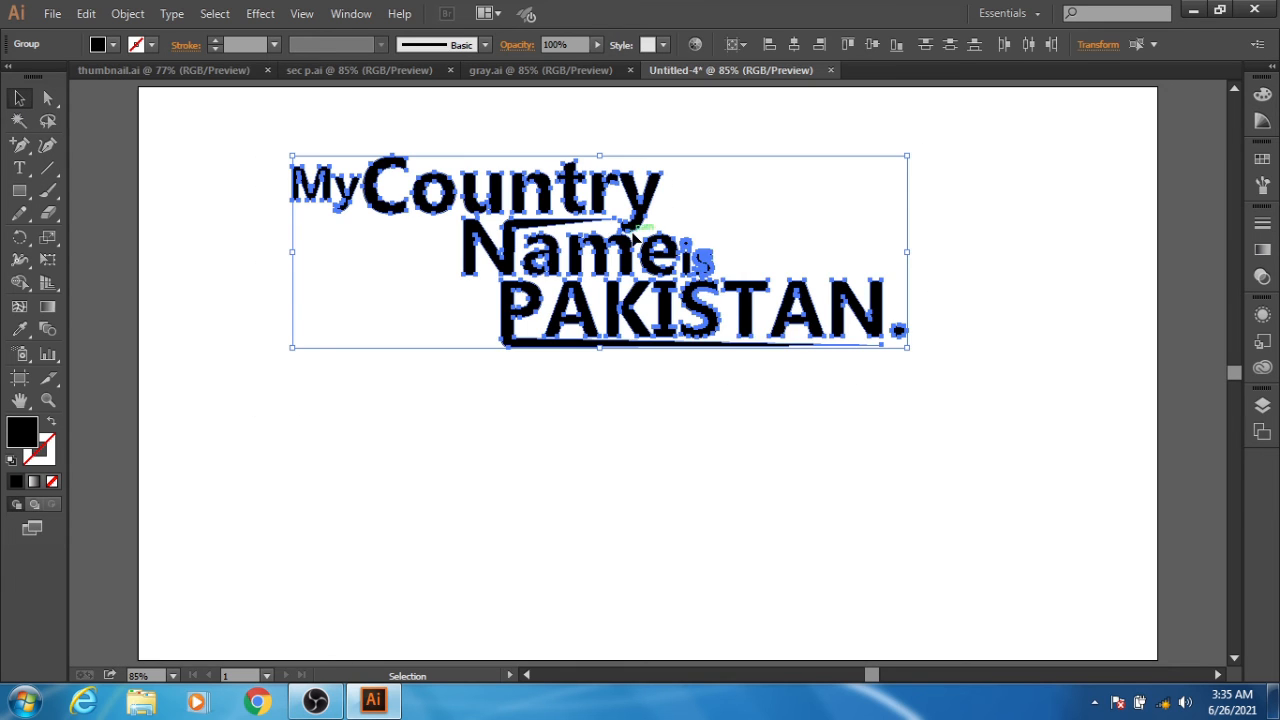
right_click(628, 243)
left_click(673, 333)
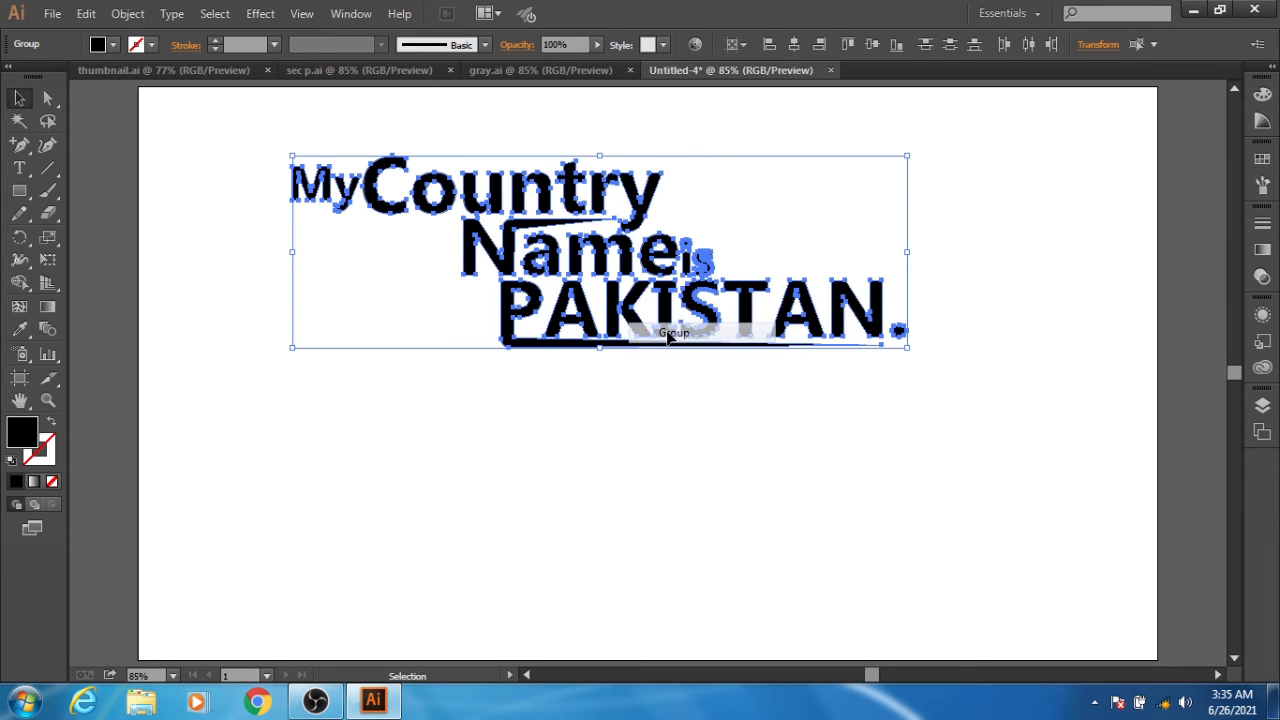
- Move the grouped lettering down and to the right, to about the middle of the artboard
key("shift+Down")
key("shift+Down")
key("shift+Down")
key("shift+Down")
key("shift+Down")
key("shift+Down")
key("shift+Down")
key("shift+Down")
key("shift+Down")
key("shift+Down")
key("shift+Down")
key("shift+Down")
key("shift+Down")
key("shift+Down")
key("shift+Down")
key("shift+Down")
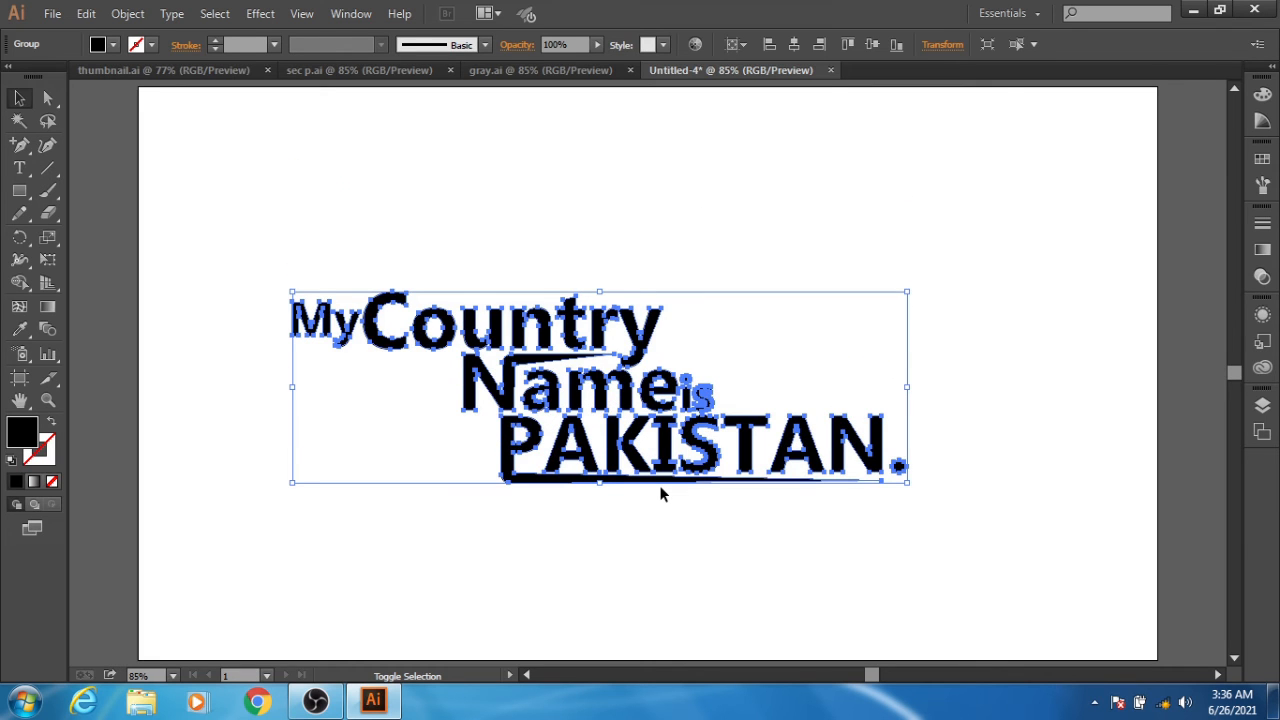
key("shift+Right")
key("shift+Right")
key("shift+Right")
key("shift+Right")
key("shift+Up")
key("shift+Up")
key("shift+Up")
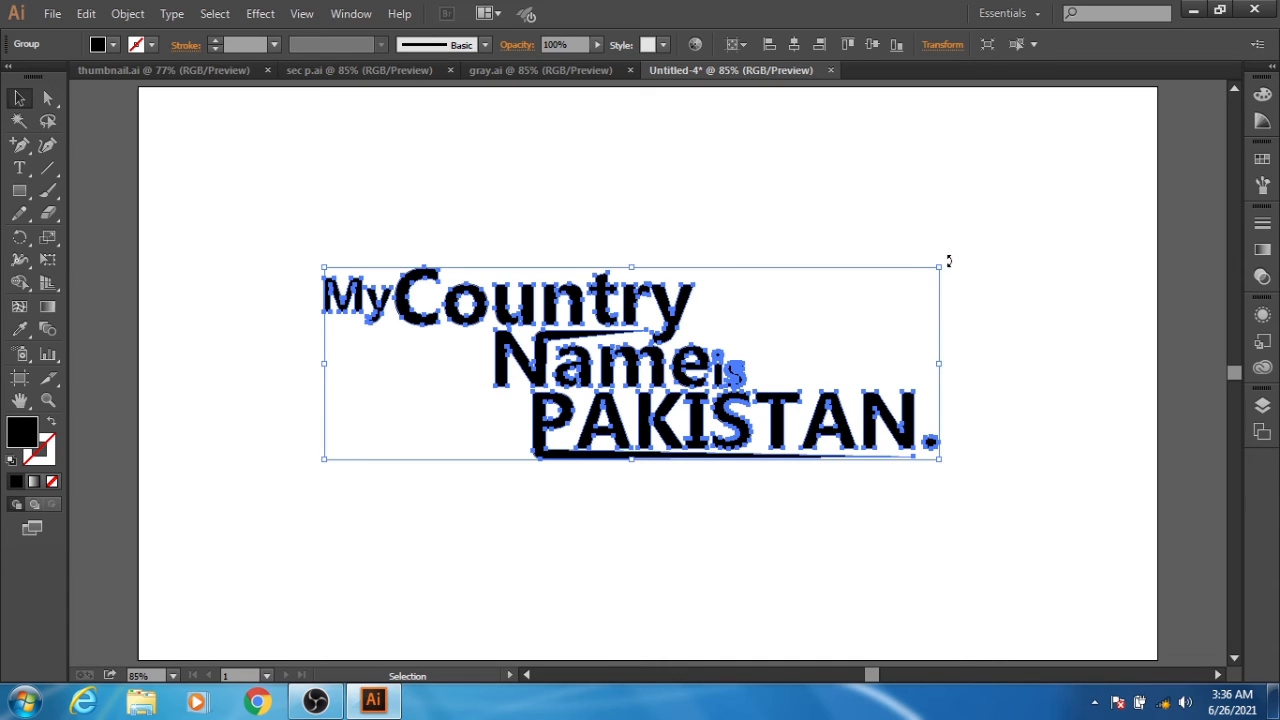
- Enlarge the lettering group, tilt it slightly counter-clockwise, and shift it a little to the right on the artboard
left_click_drag(949, 261, 990, 180)
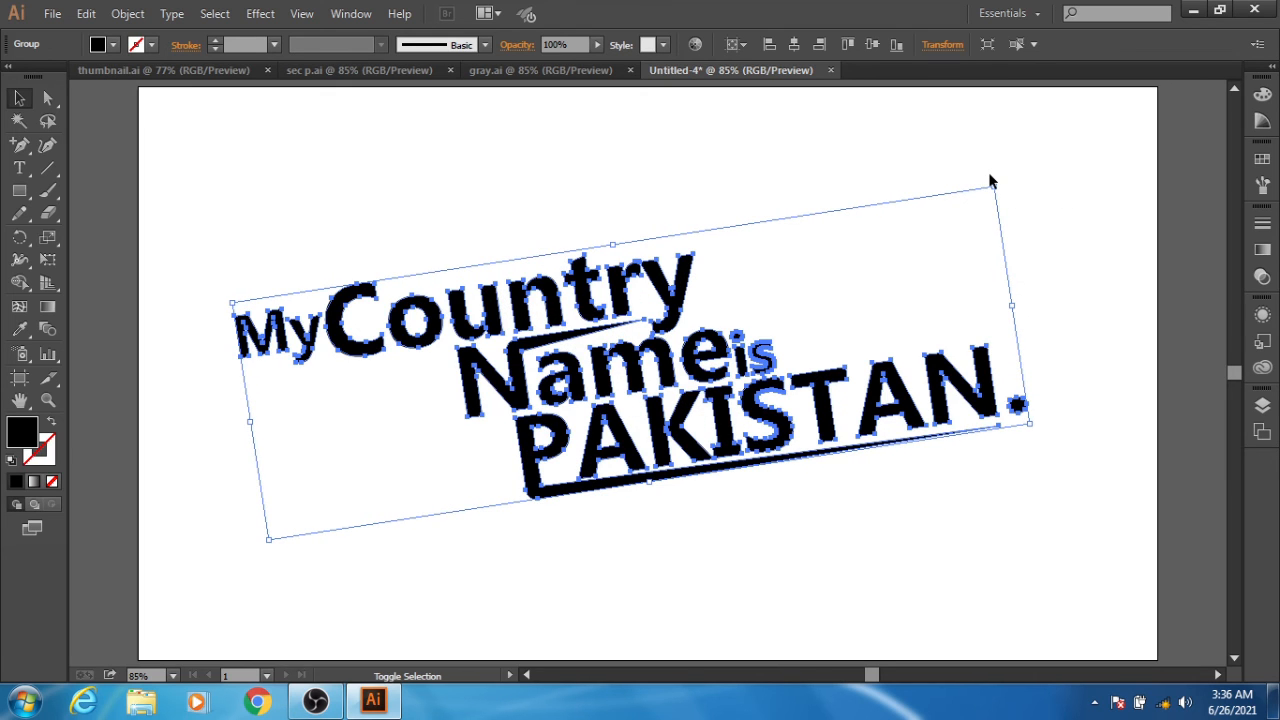
key("shift+Right")
key("shift+Right")
key("shift+Right")
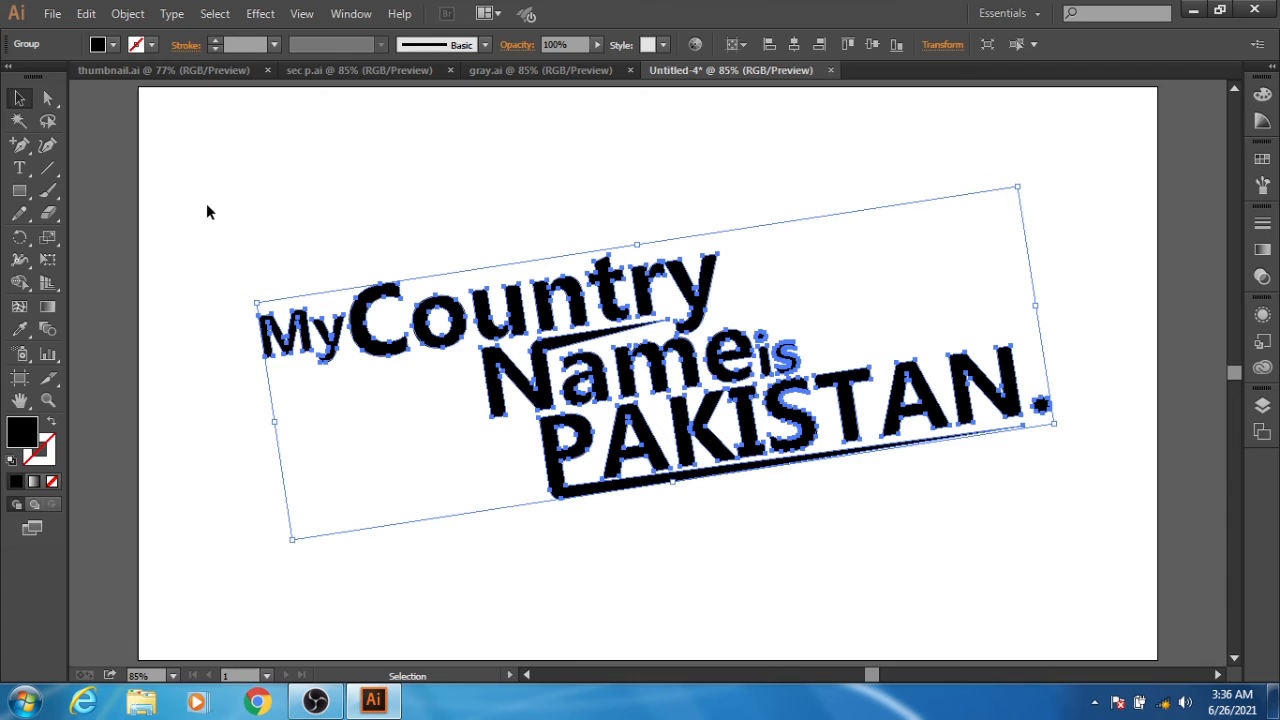
left_click(97, 238)
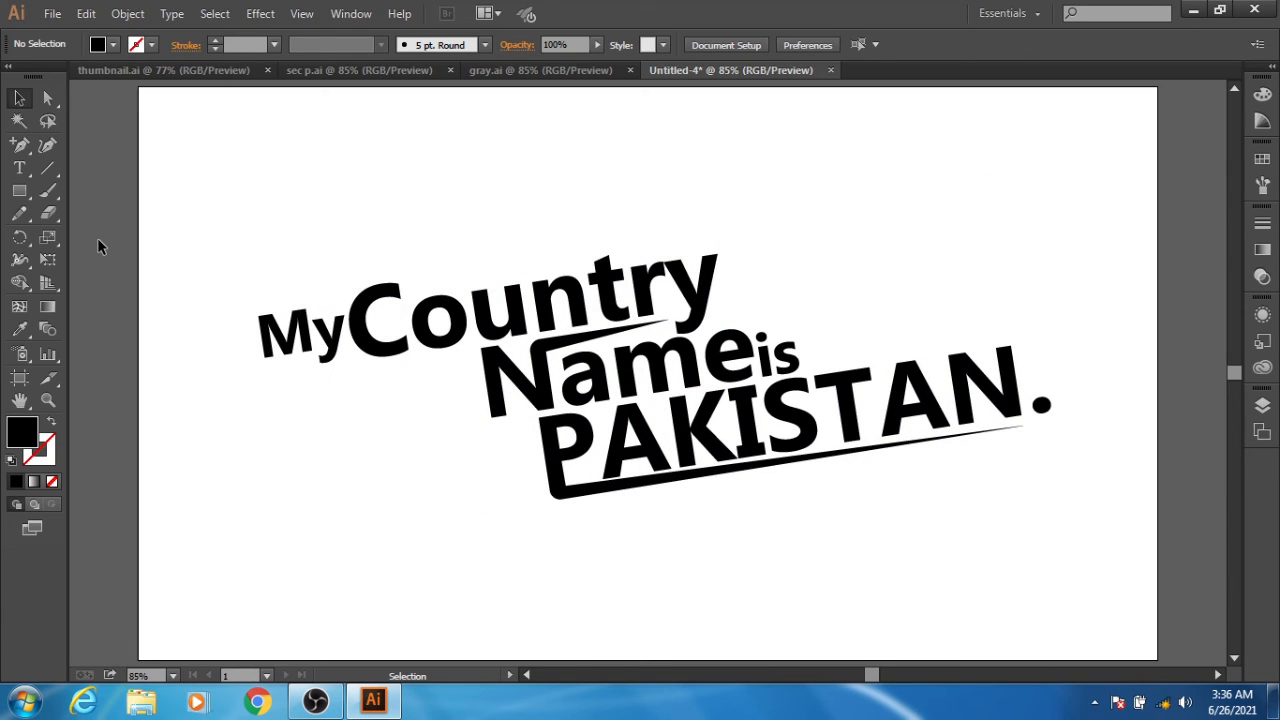
- Draw a rectangle covering the whole artboard and fill it with a very dark green
left_click(19, 190)
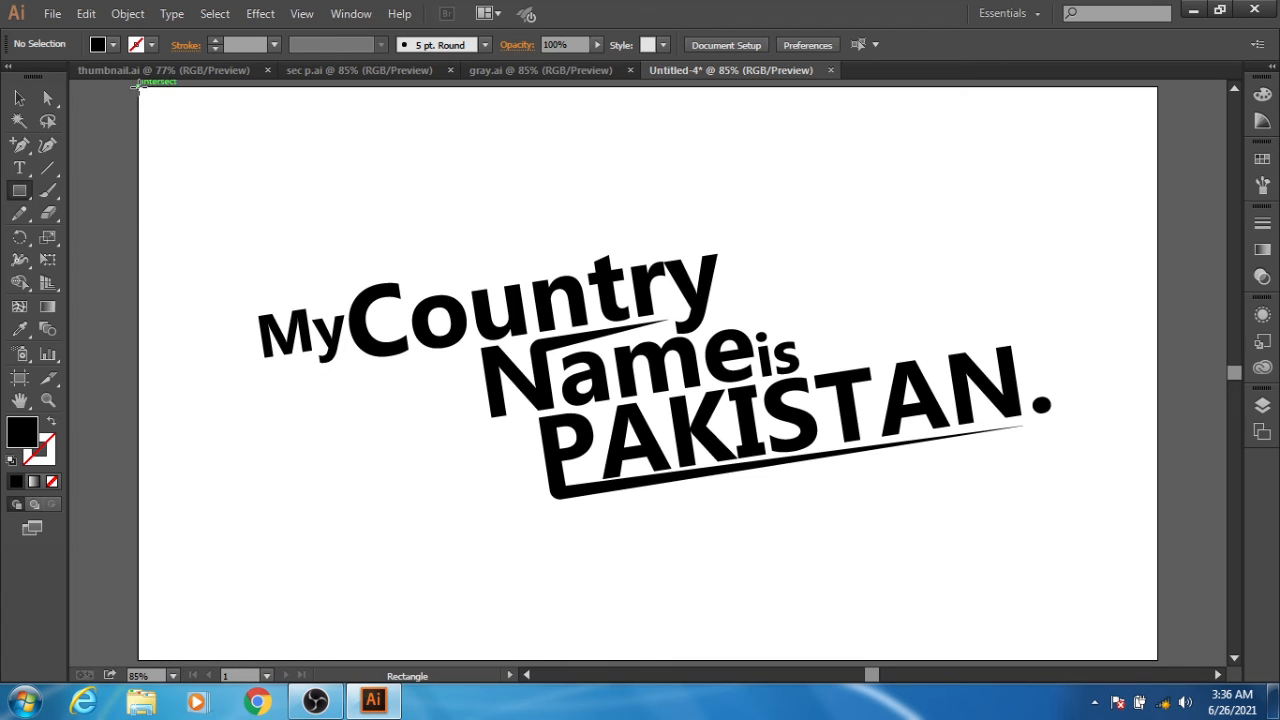
left_click_drag(139, 88, 1158, 658)
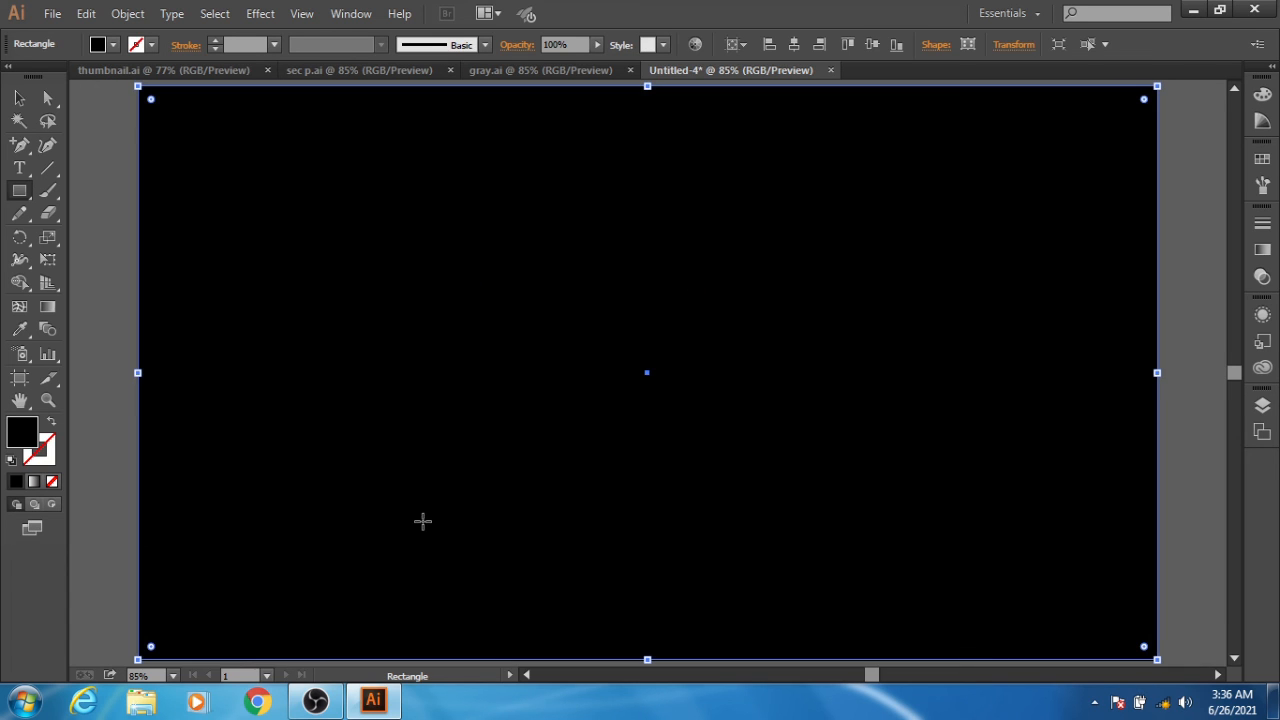
double_click(14, 440)
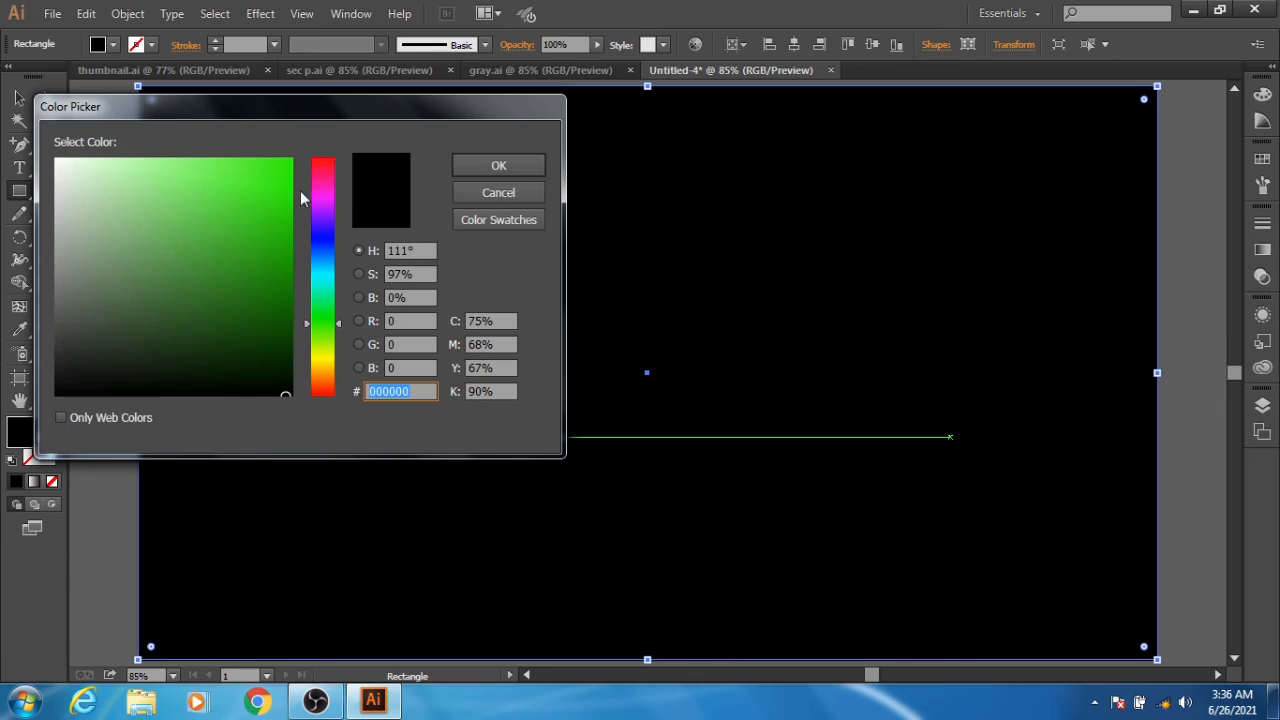
left_click(287, 364)
left_click(496, 167)
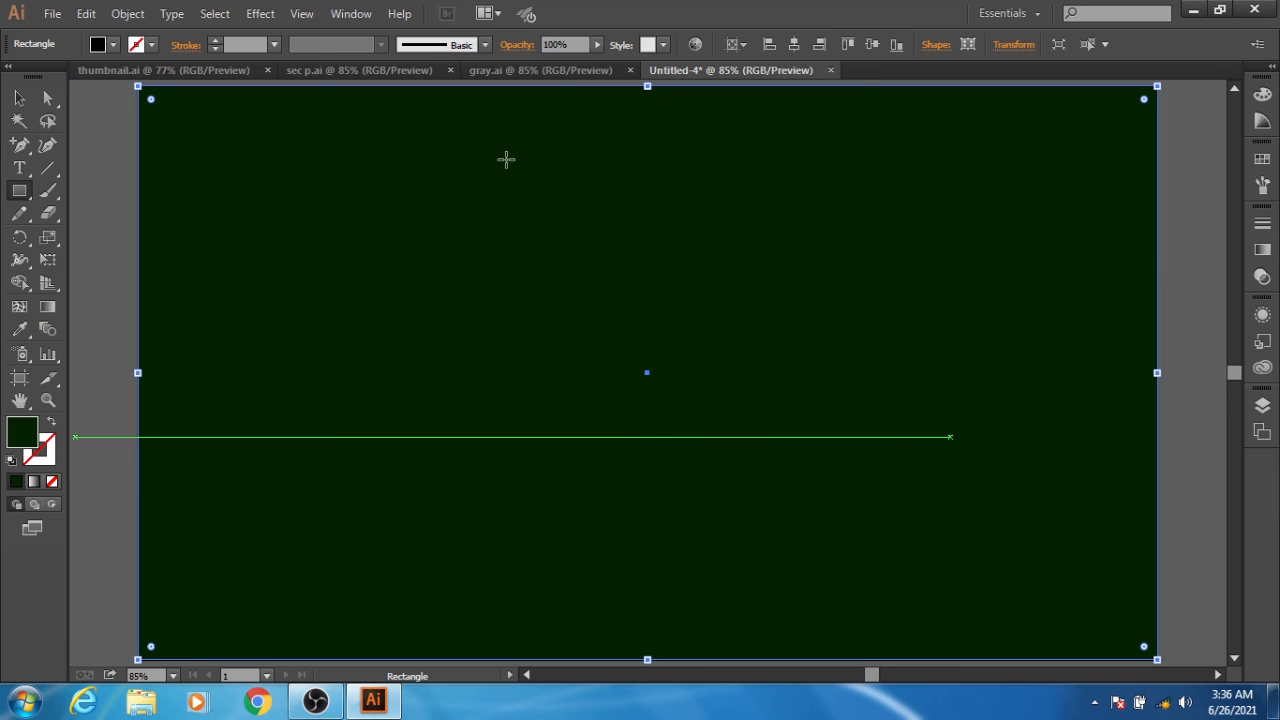
- Send the dark green background rectangle to the back, behind the lettering
right_click(676, 190)
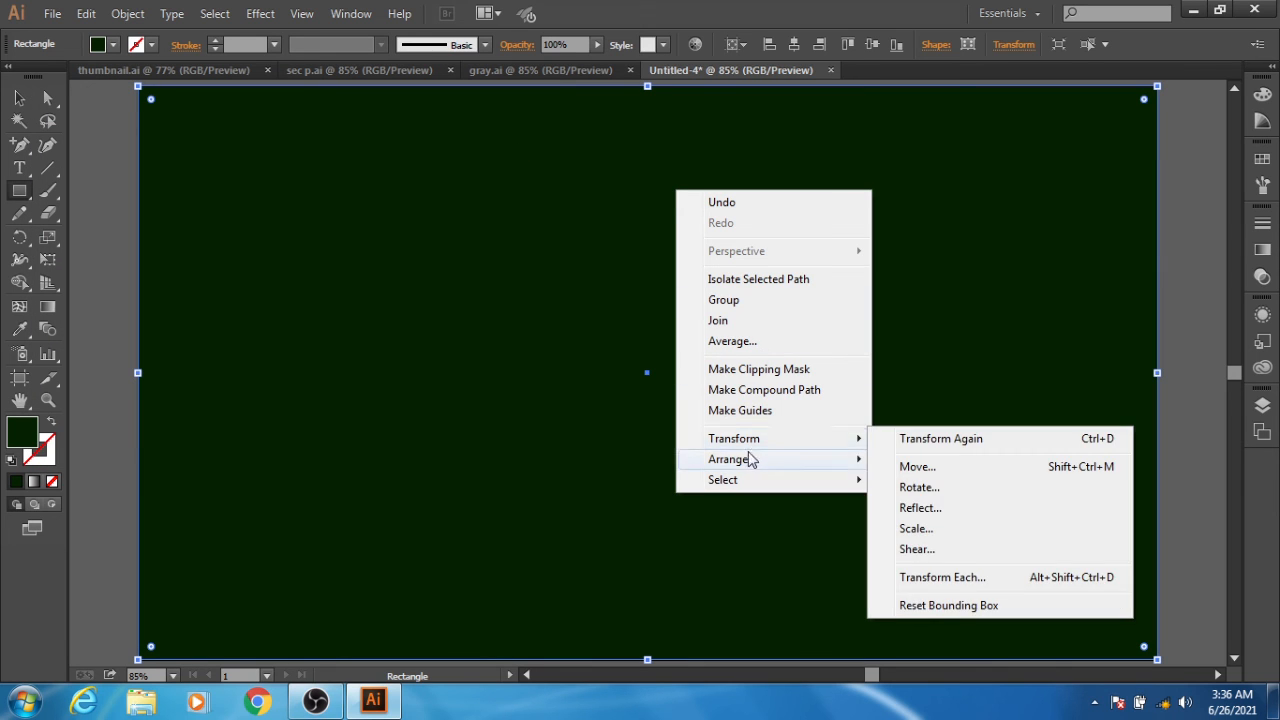
mouse_move(752, 465)
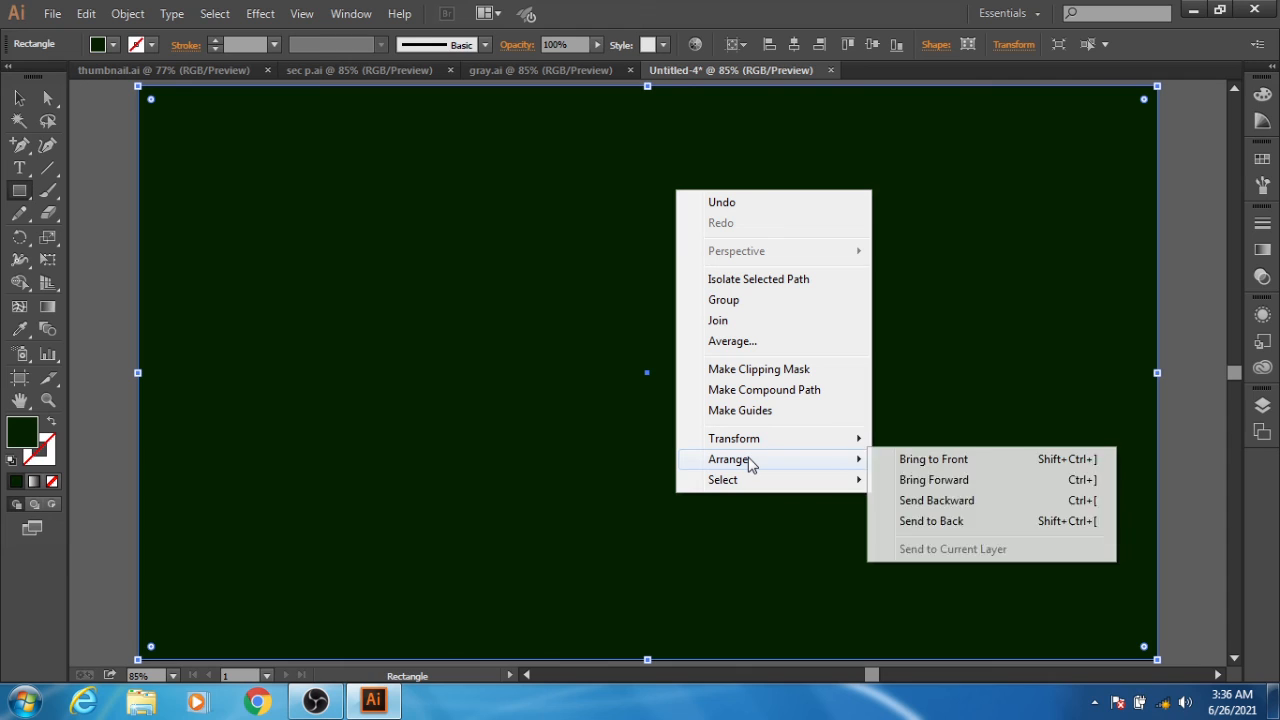
left_click(948, 520)
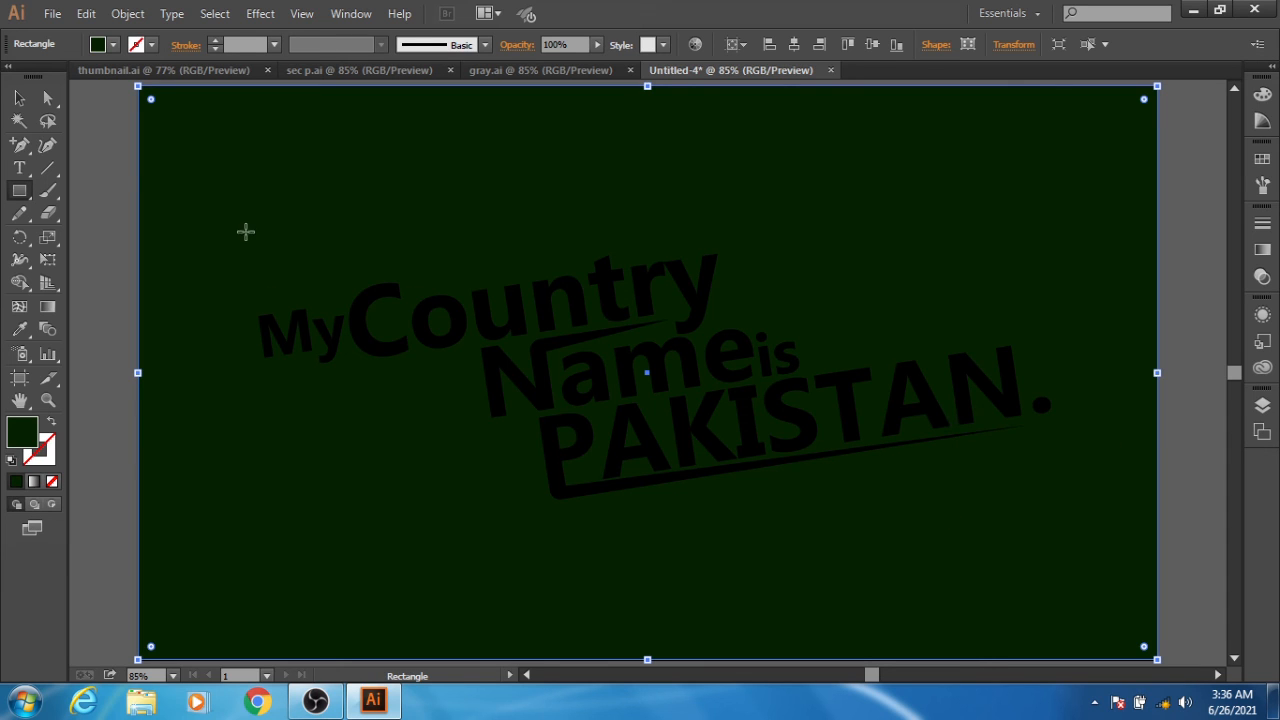
- Fill the lettering group with bright green #2af906, deselect it, and minimise the application window
left_click(21, 99)
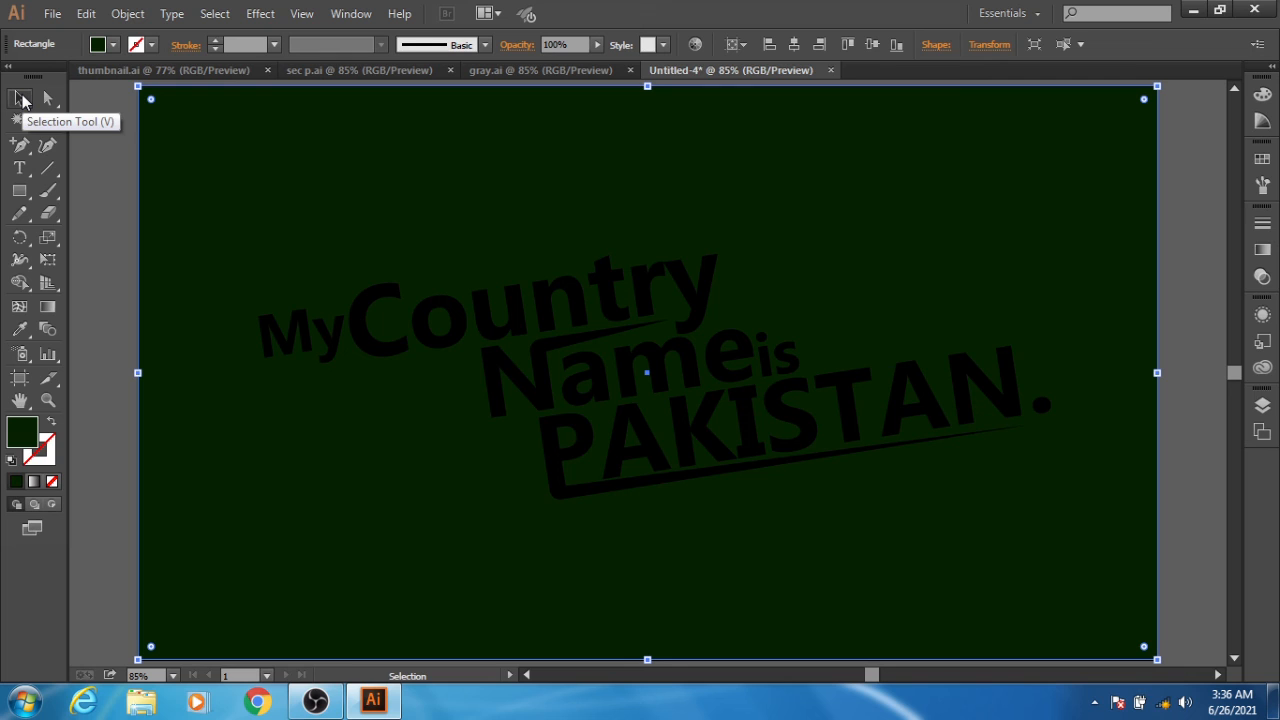
left_click(520, 322)
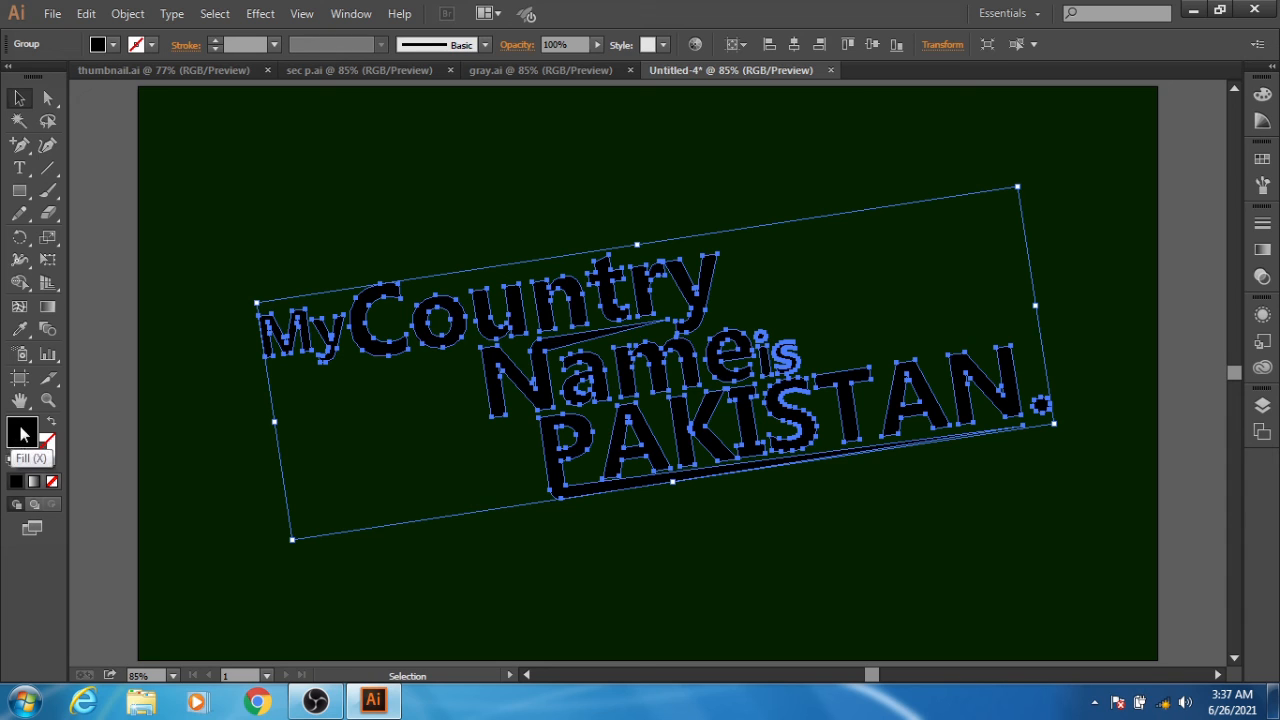
double_click(26, 432)
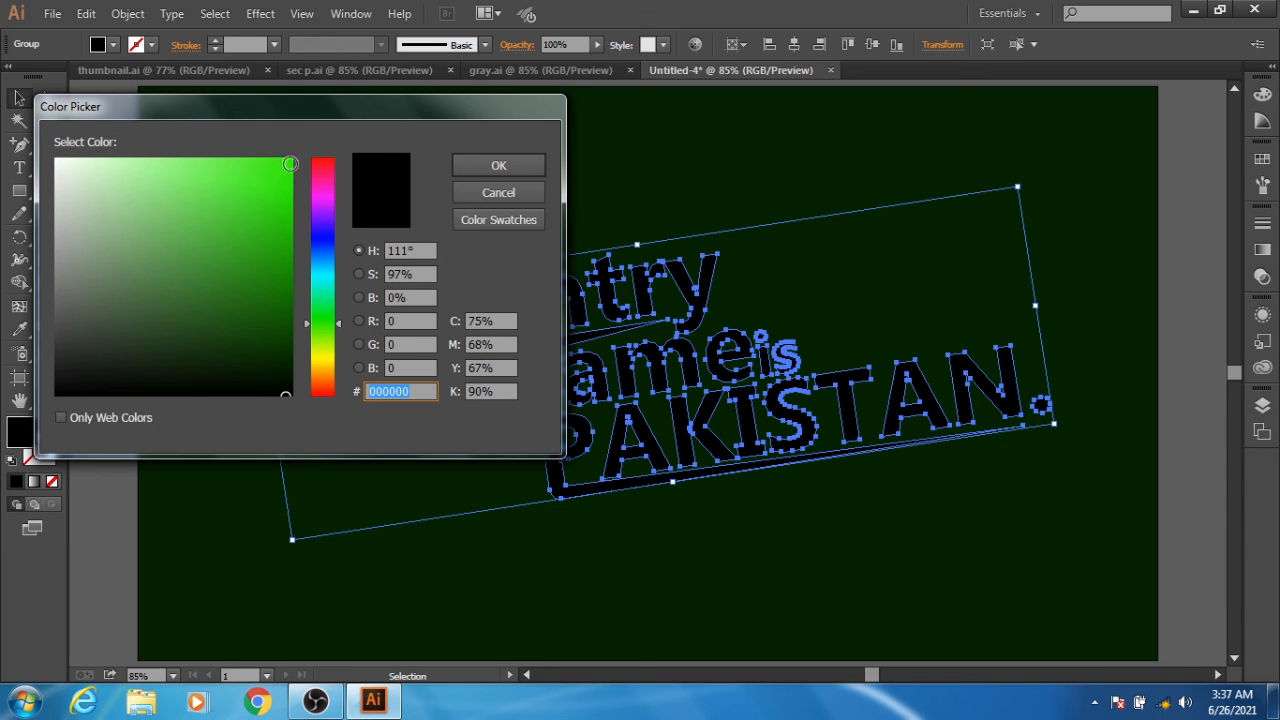
left_click(290, 161)
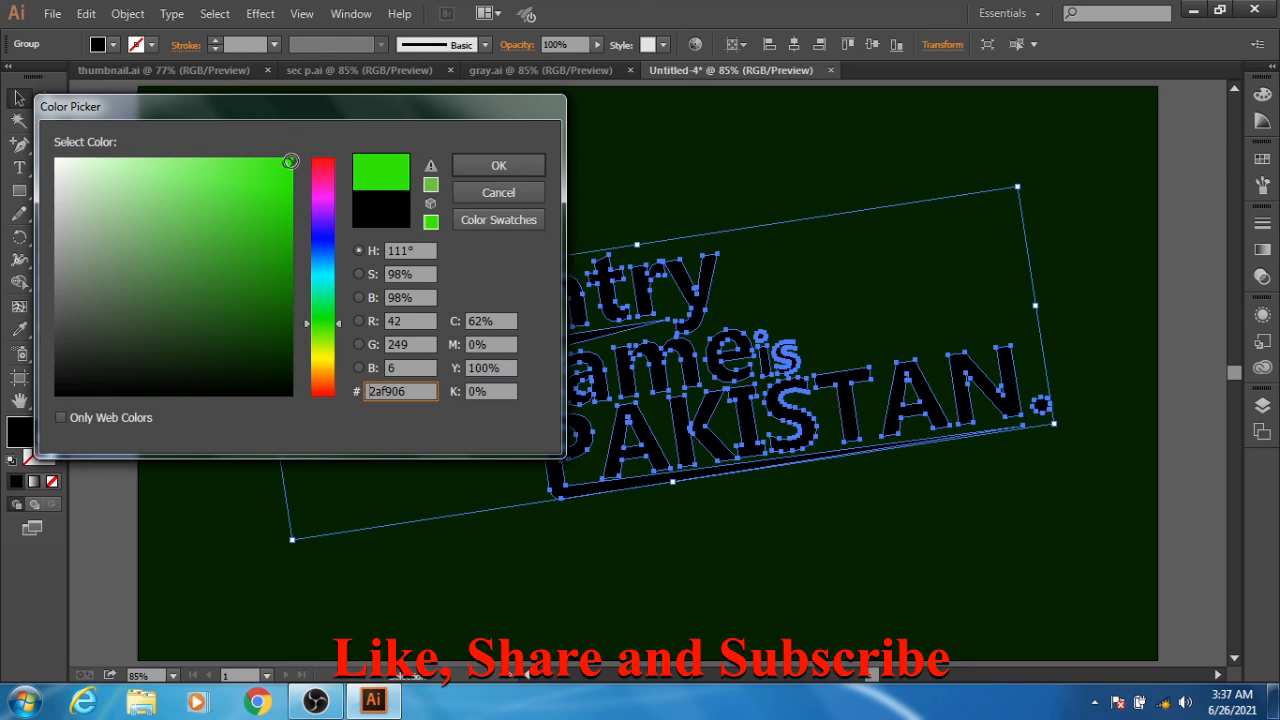
left_click(479, 165)
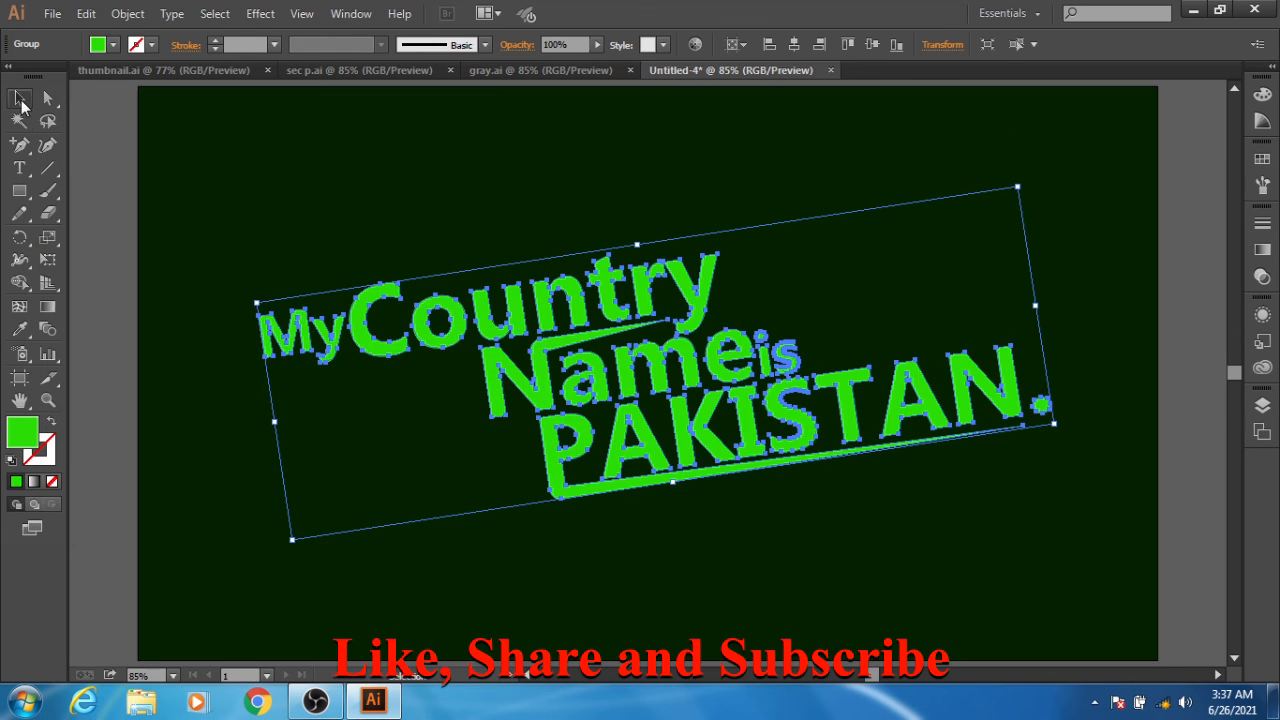
left_click(91, 160)
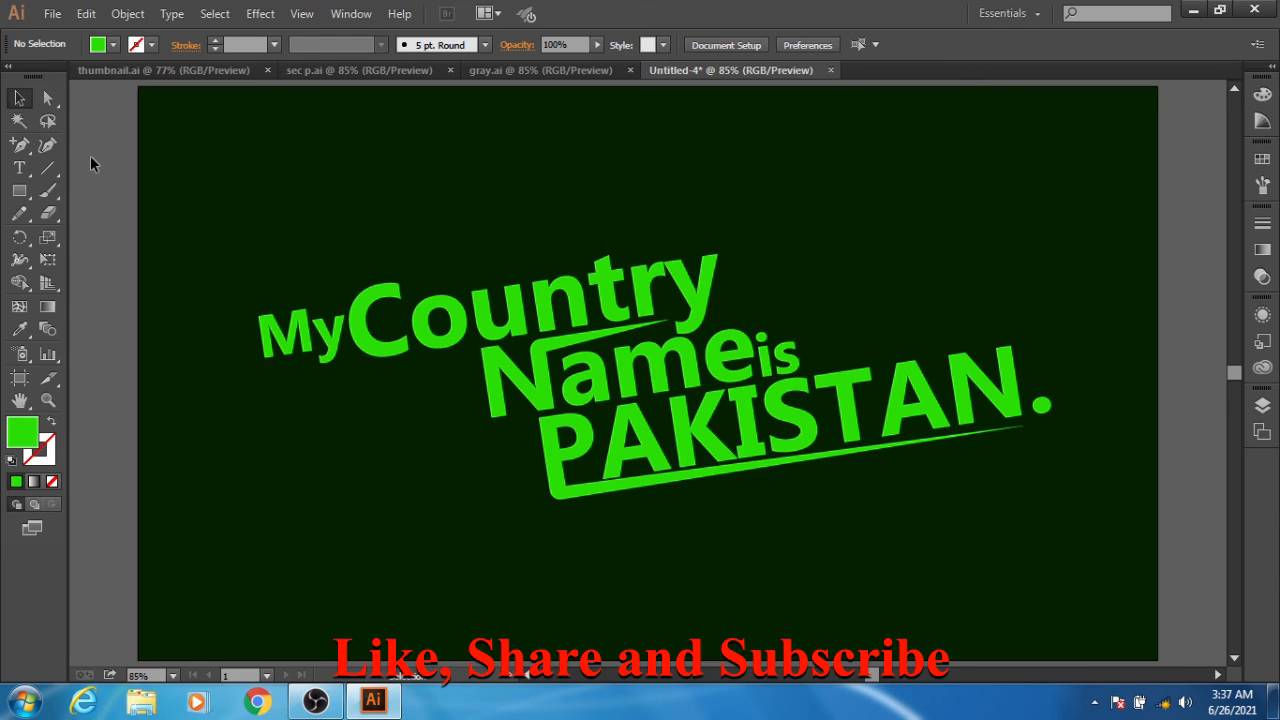
left_click(1193, 12)
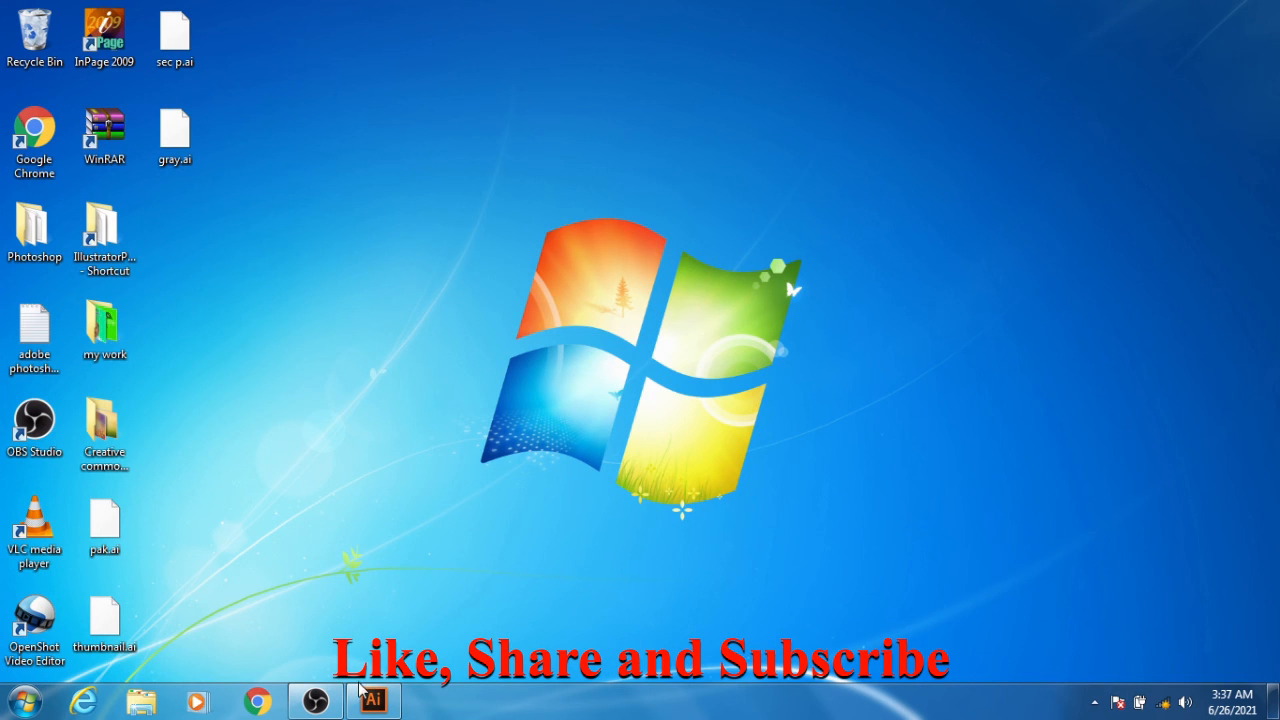